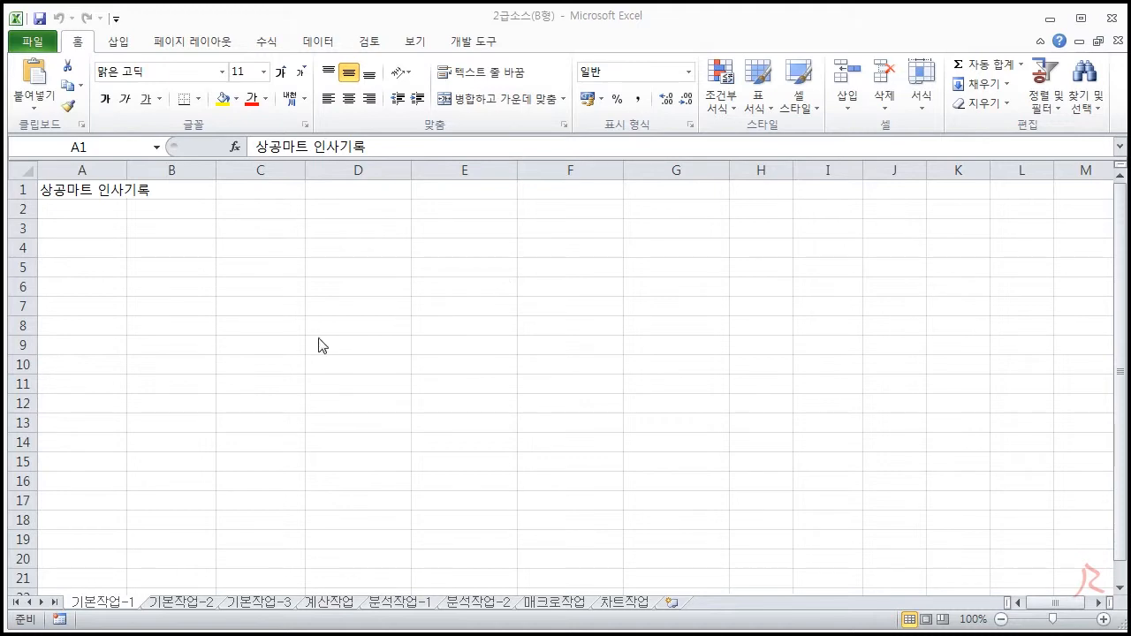
Open the 기본작업-2 sheet and read its task instructions in the exam document.
click(265, 327)
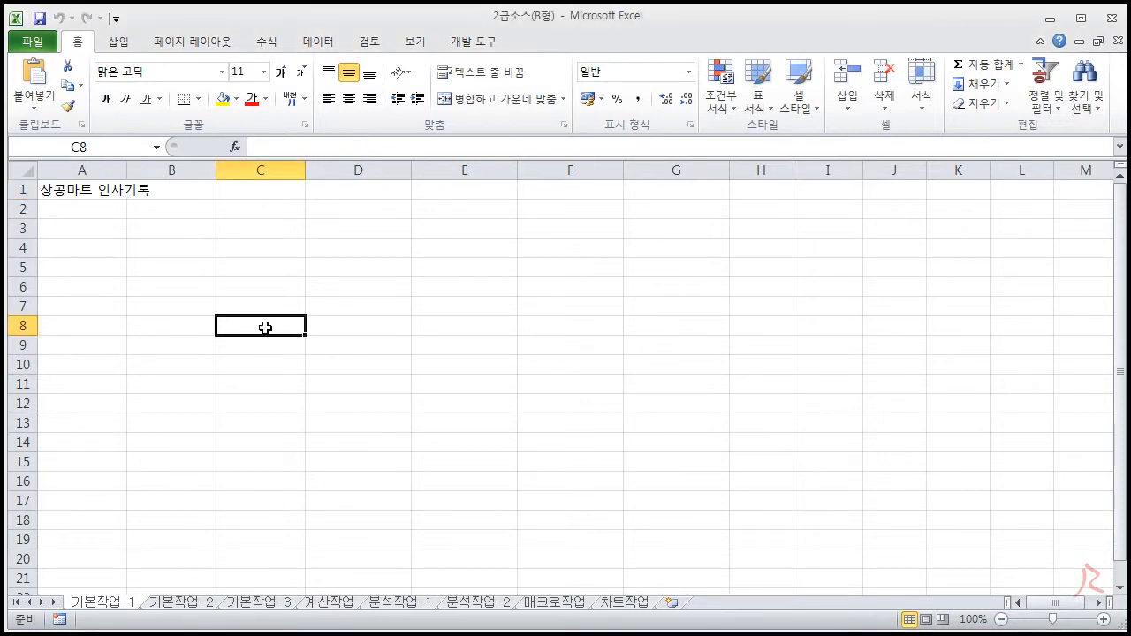
click(189, 602)
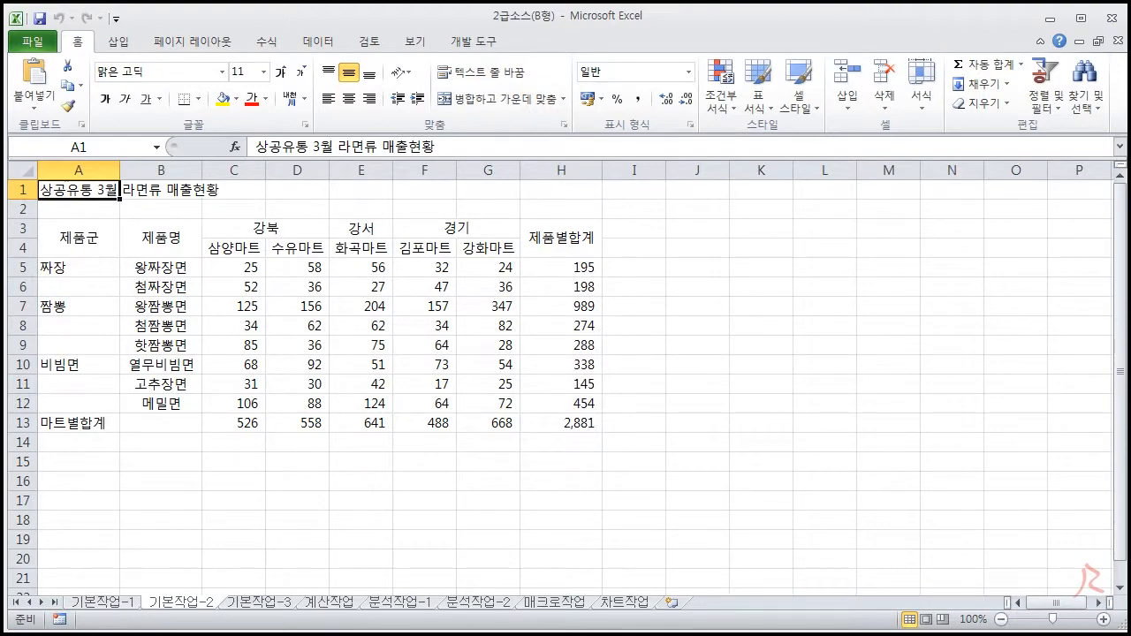
key(alt+Tab)
scroll(579, 355, up, 1)
scroll(579, 355, down, 1)
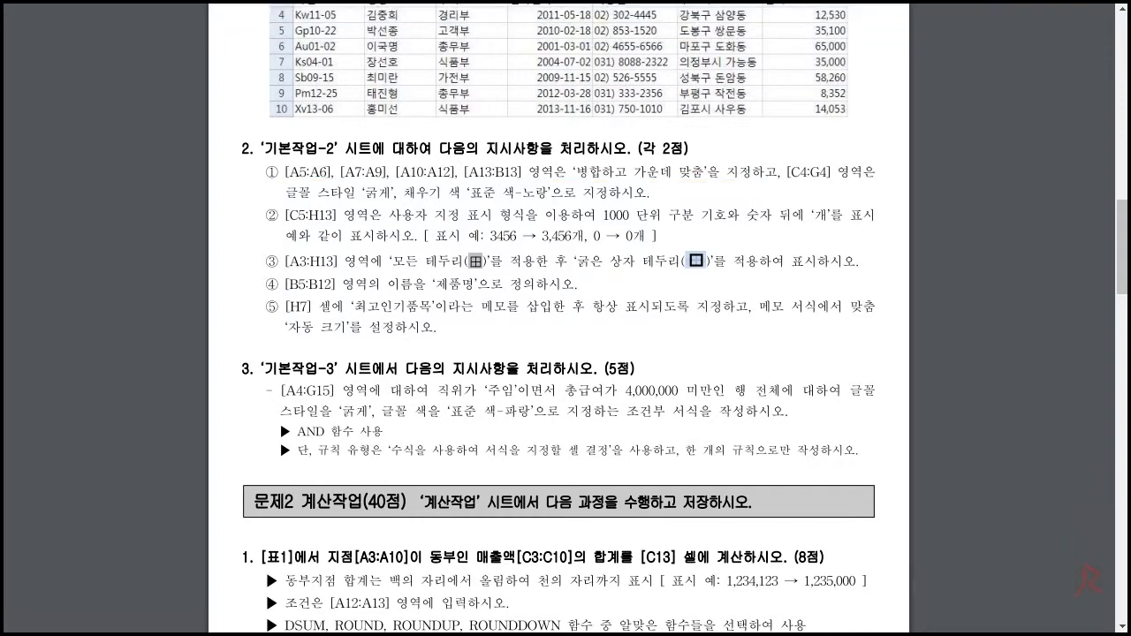
key(alt+Tab)
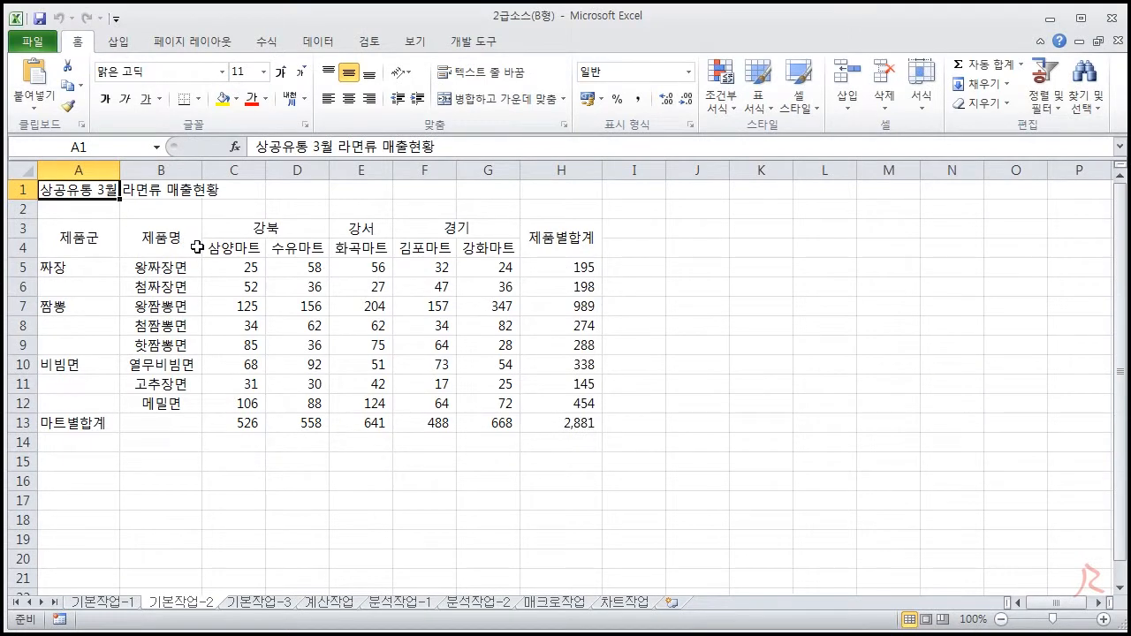
Merge and center each of the ranges A5:A6, A7:A9, A10:A12 and A13:B13, checking the ranges against the exam document.
drag(88, 265, 93, 289)
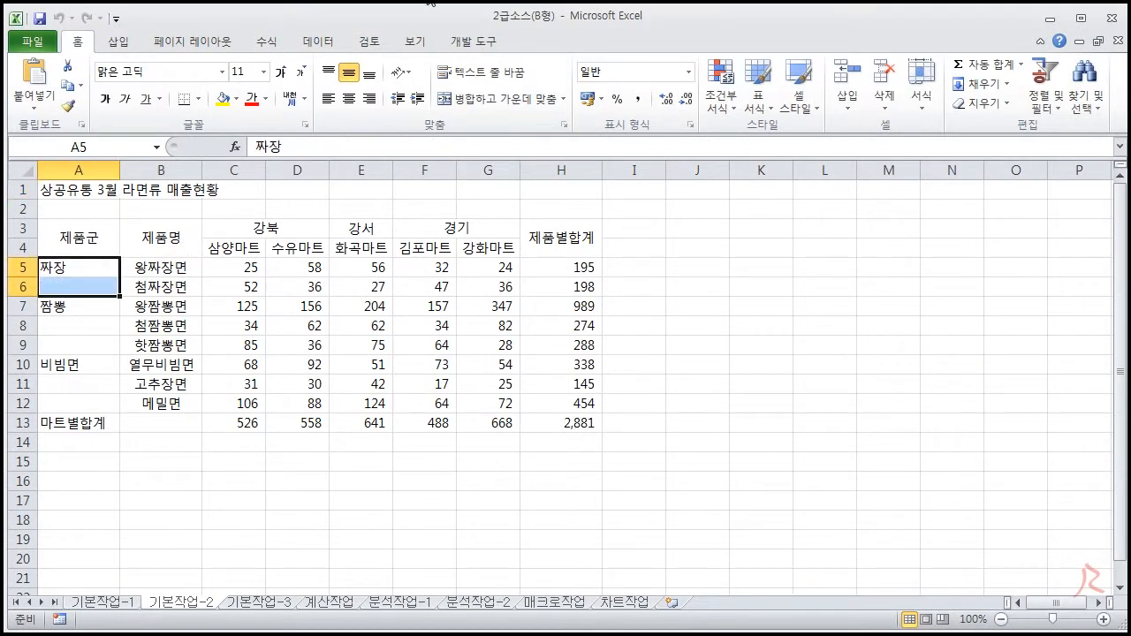
key(alt+Tab)
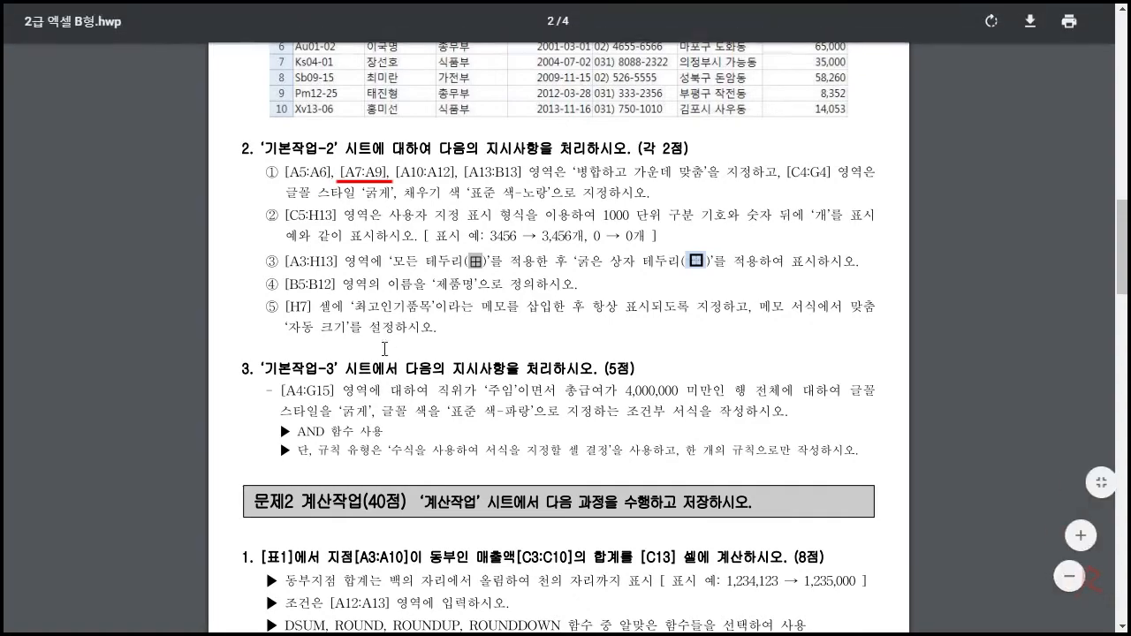
key(alt+Tab)
ctrl+drag(73, 305, 76, 347)
key(alt+Tab)
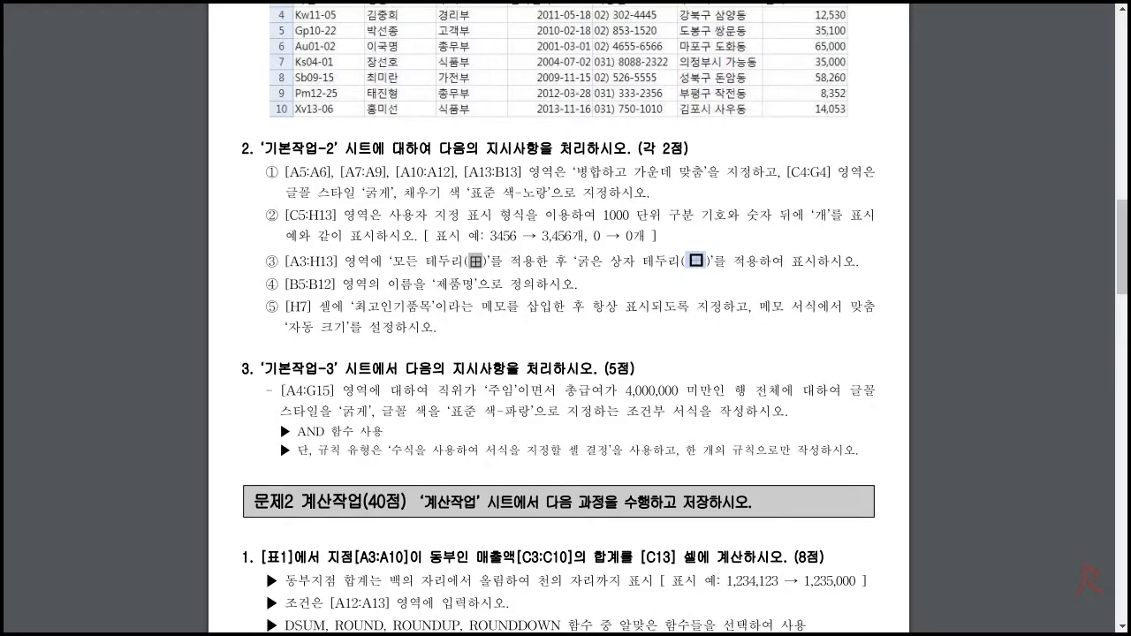
key(alt+Tab)
ctrl+drag(84, 364, 76, 400)
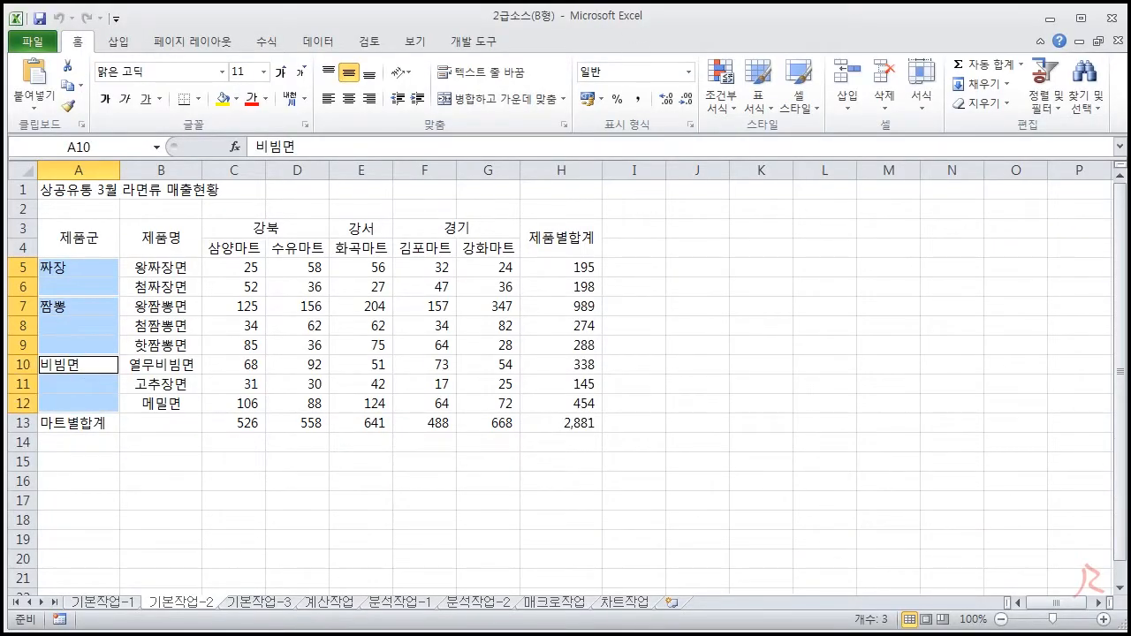
key(alt+Tab)
key(alt+Tab)
ctrl+drag(88, 424, 156, 425)
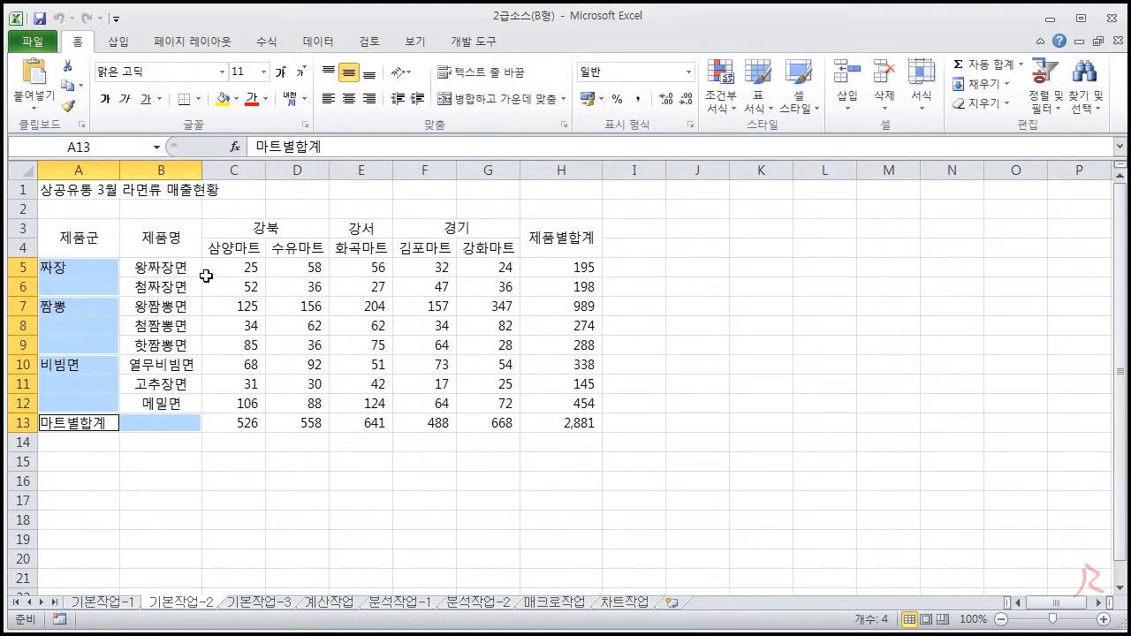
click(491, 99)
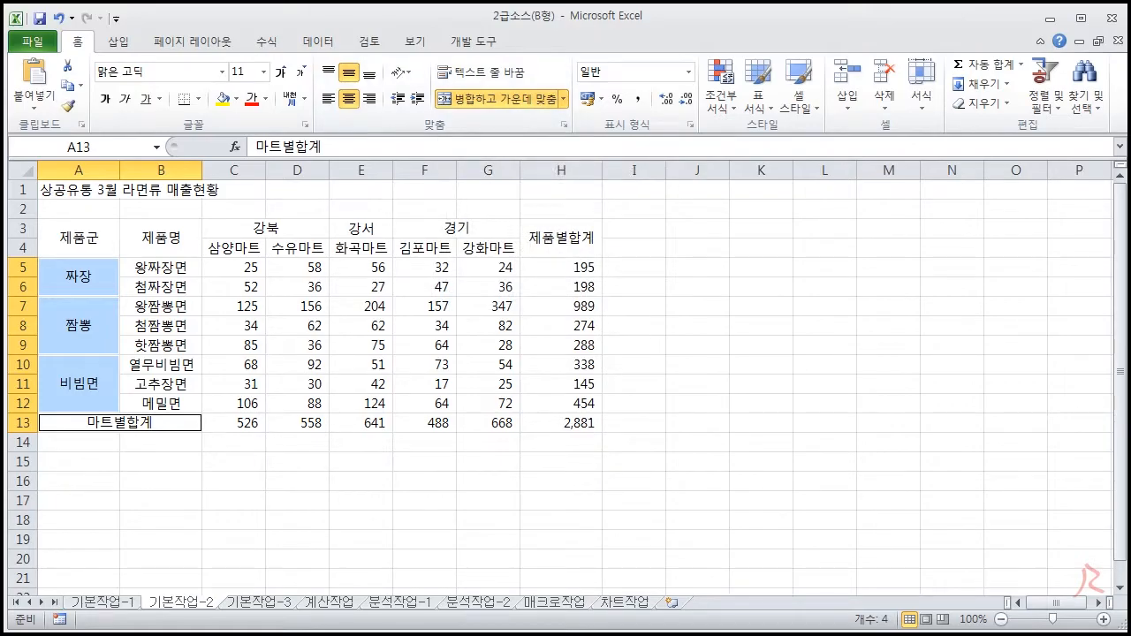
Make the mart names in C4:G4 bold and fill them with the standard color yellow, as the exam document asks.
key(alt+Tab)
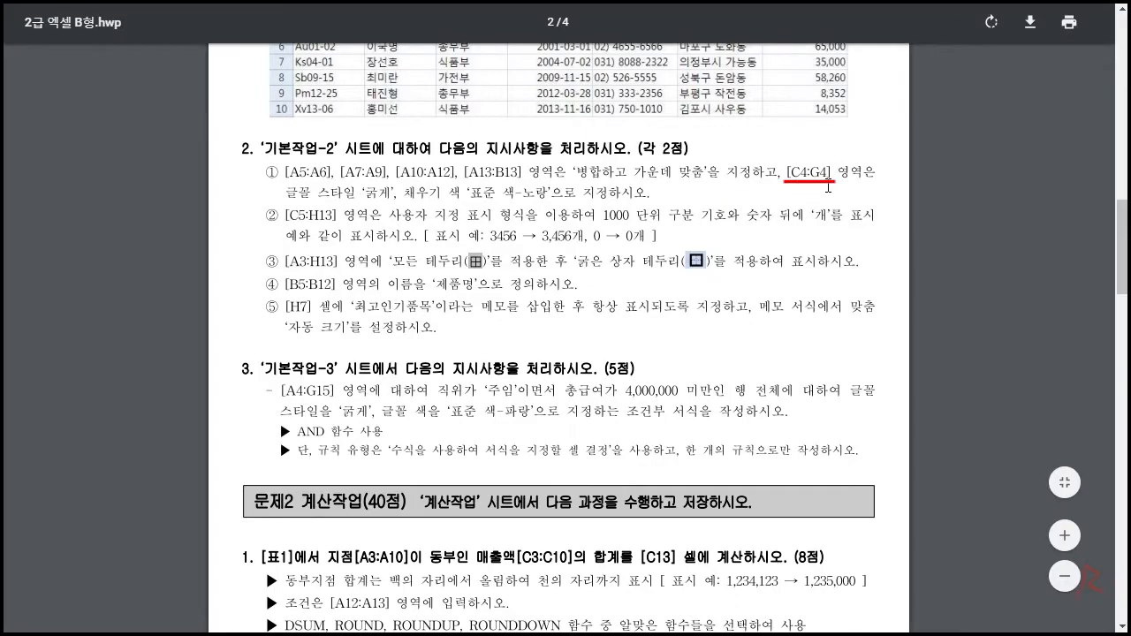
key(alt+Tab)
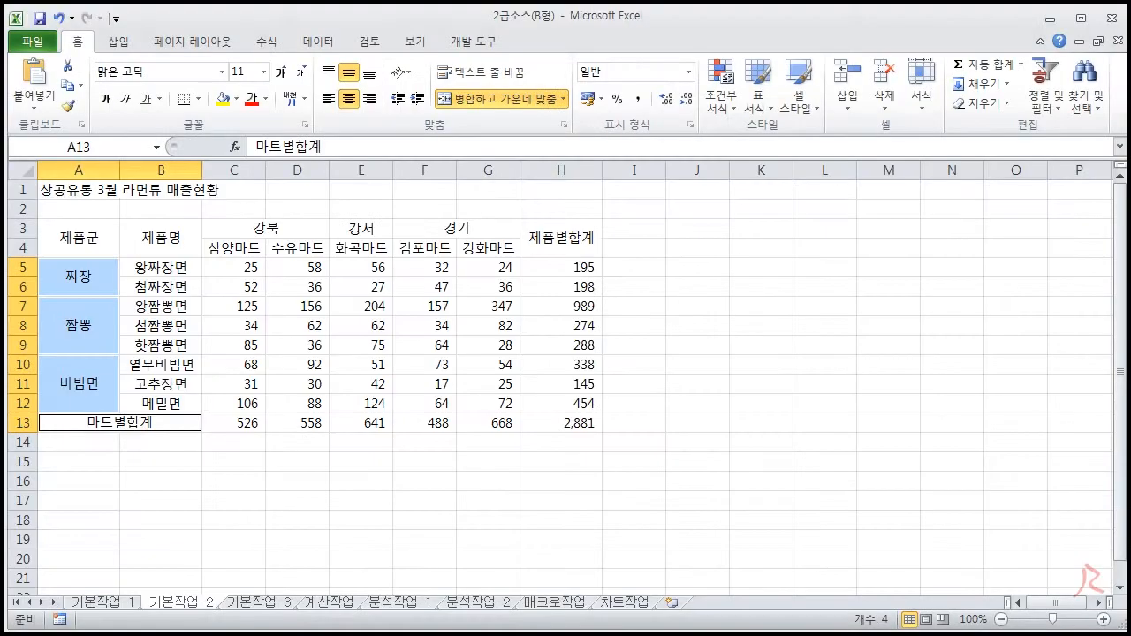
click(243, 252)
drag(243, 251, 472, 249)
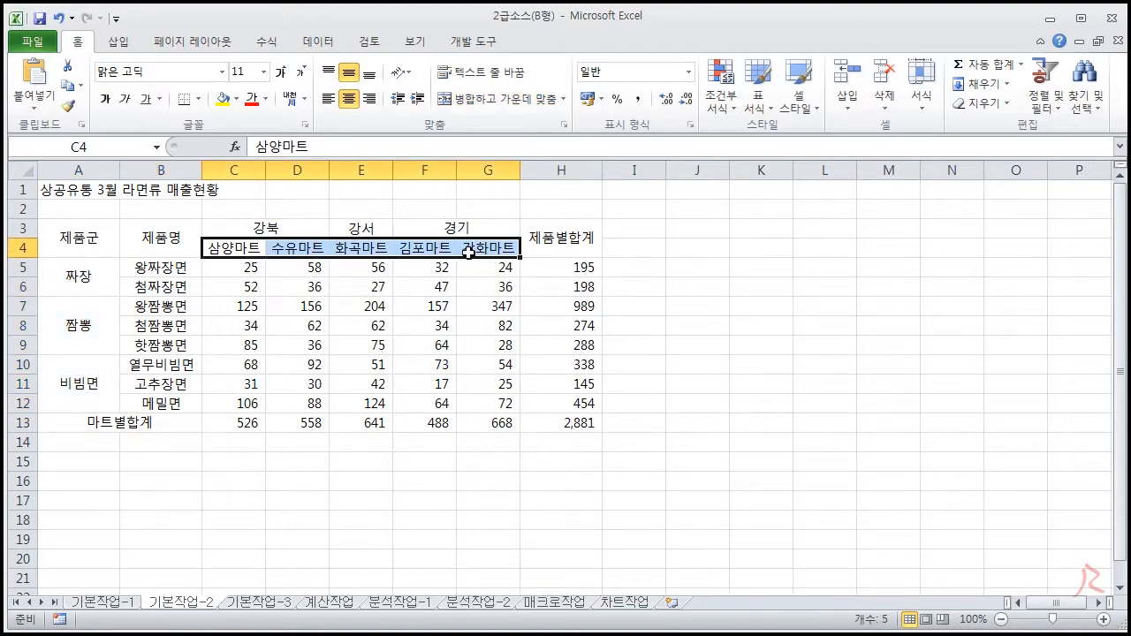
key(alt+Tab)
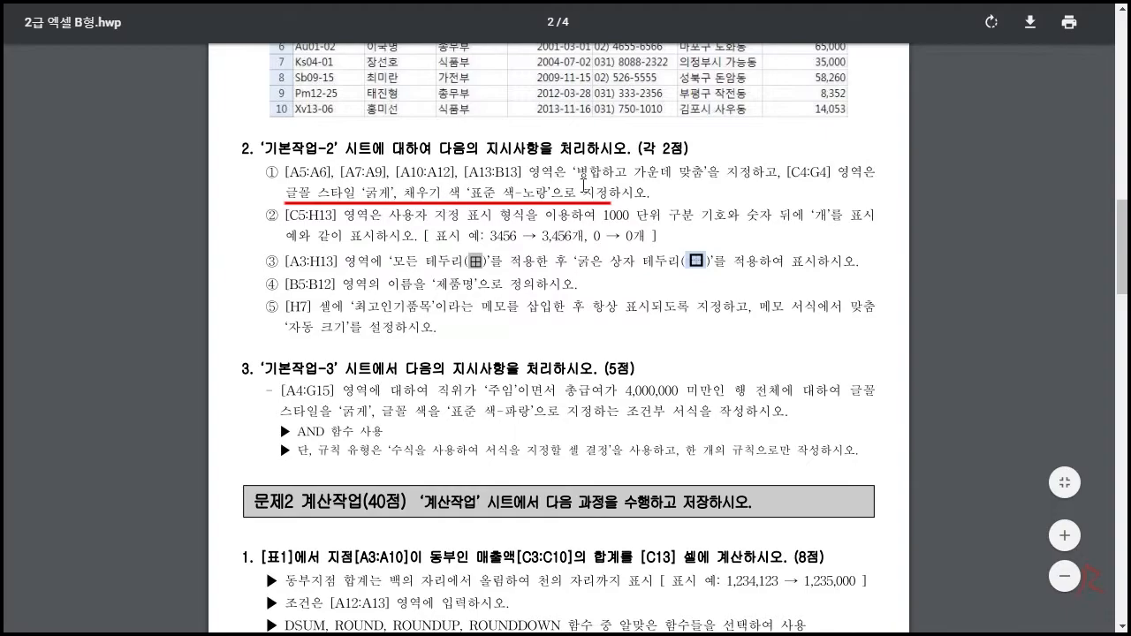
key(alt+Tab)
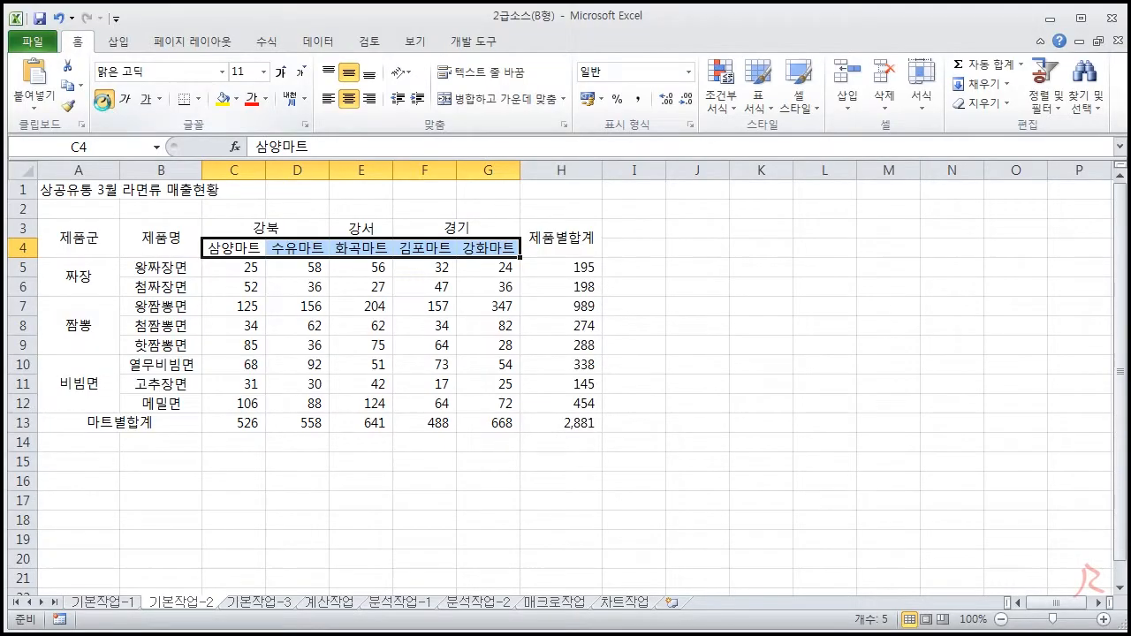
click(102, 100)
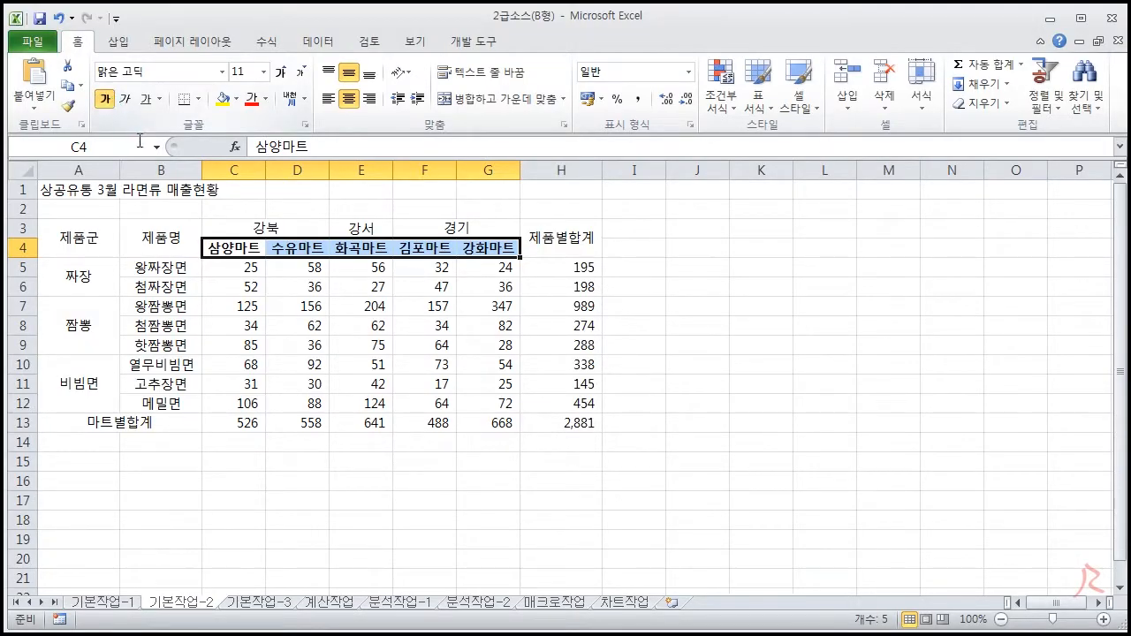
click(237, 99)
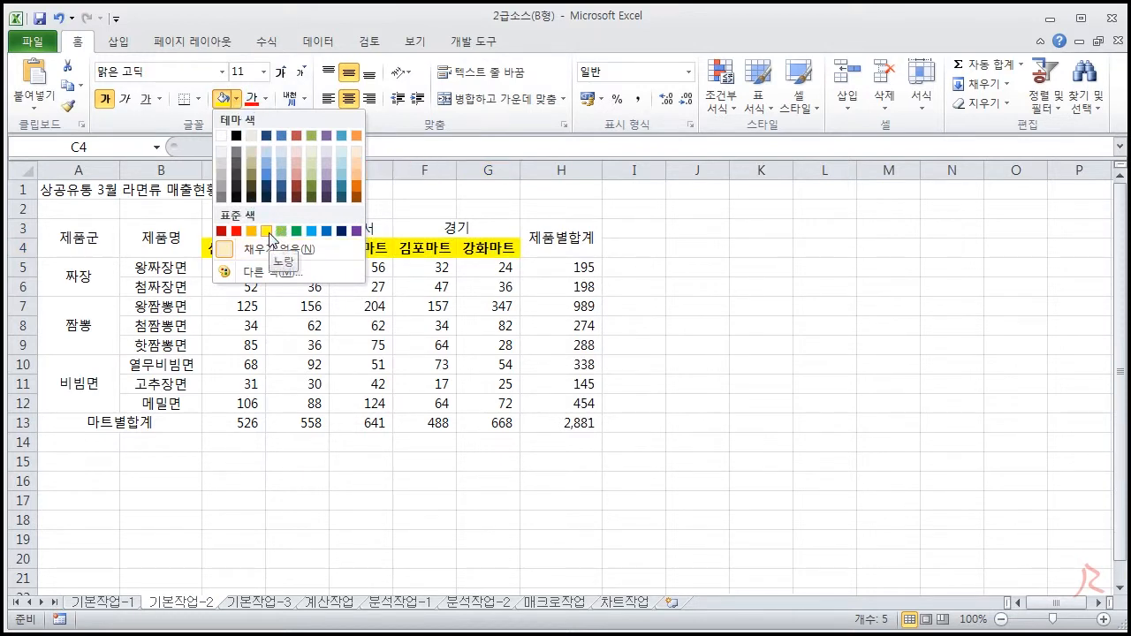
click(267, 231)
Apply the custom number format #,##0"개" to the sales figures in C5:H13.
key(alt+Tab)
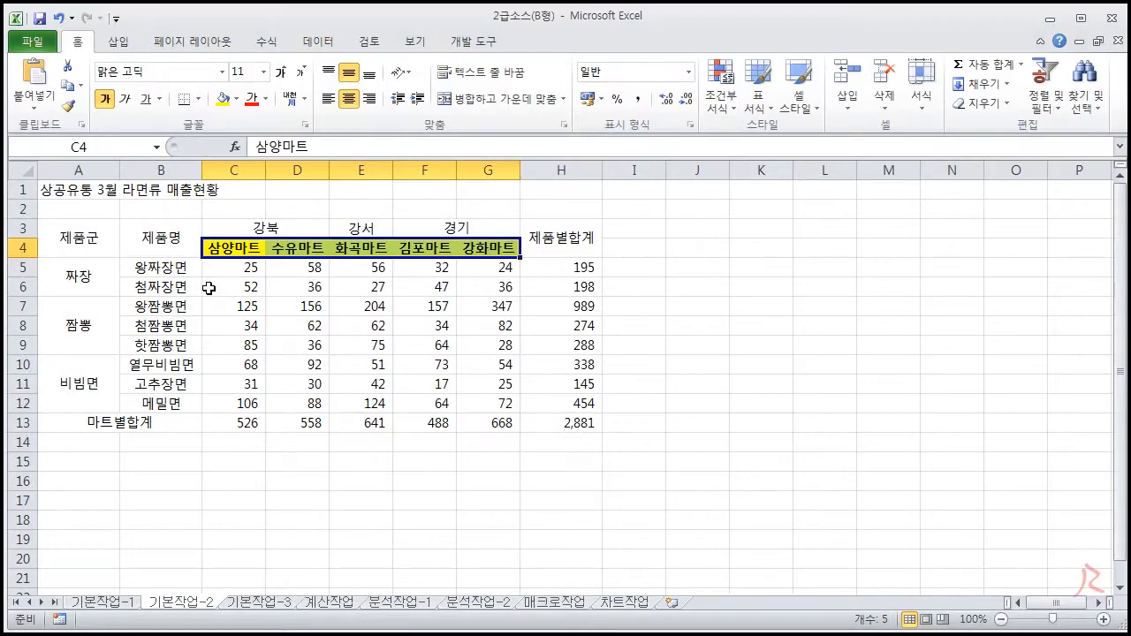
click(231, 266)
drag(231, 267, 559, 433)
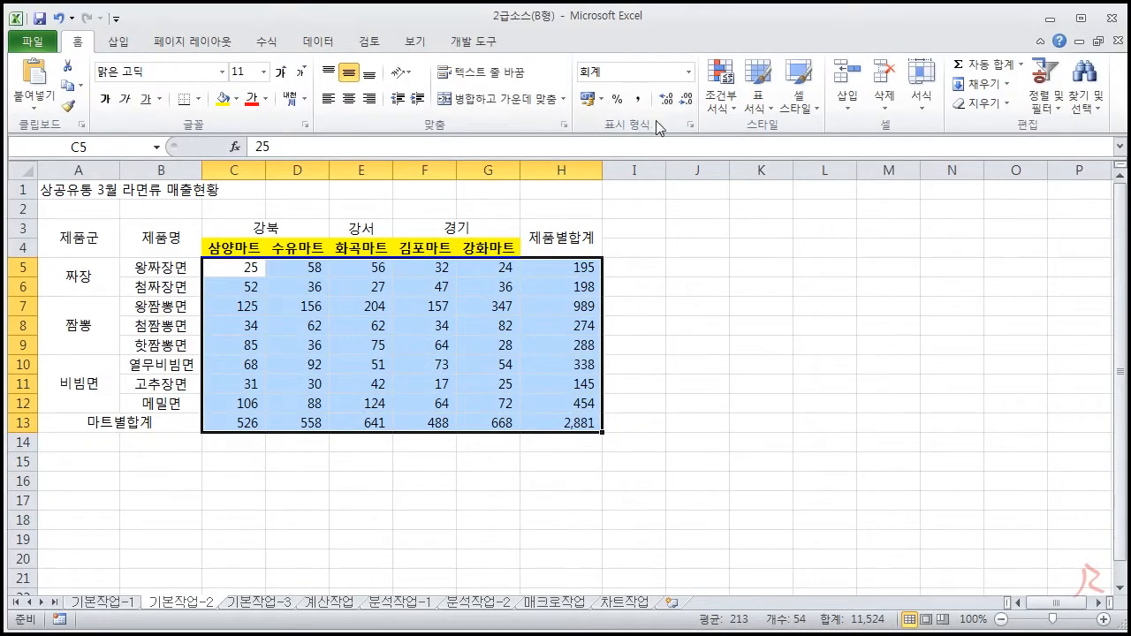
click(690, 125)
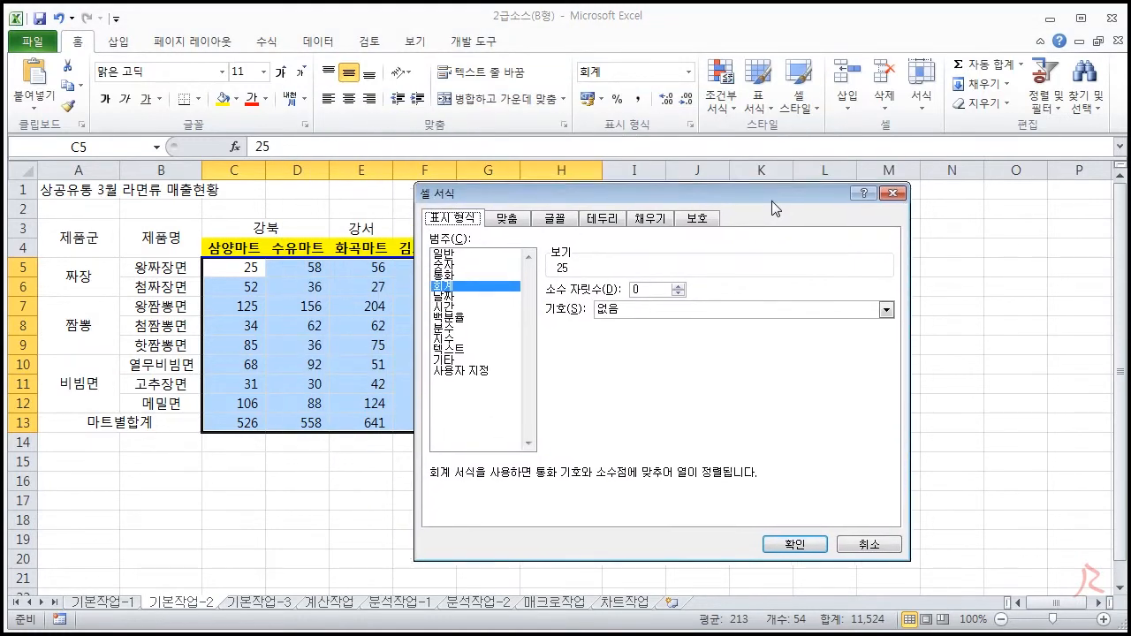
drag(685, 206, 785, 124)
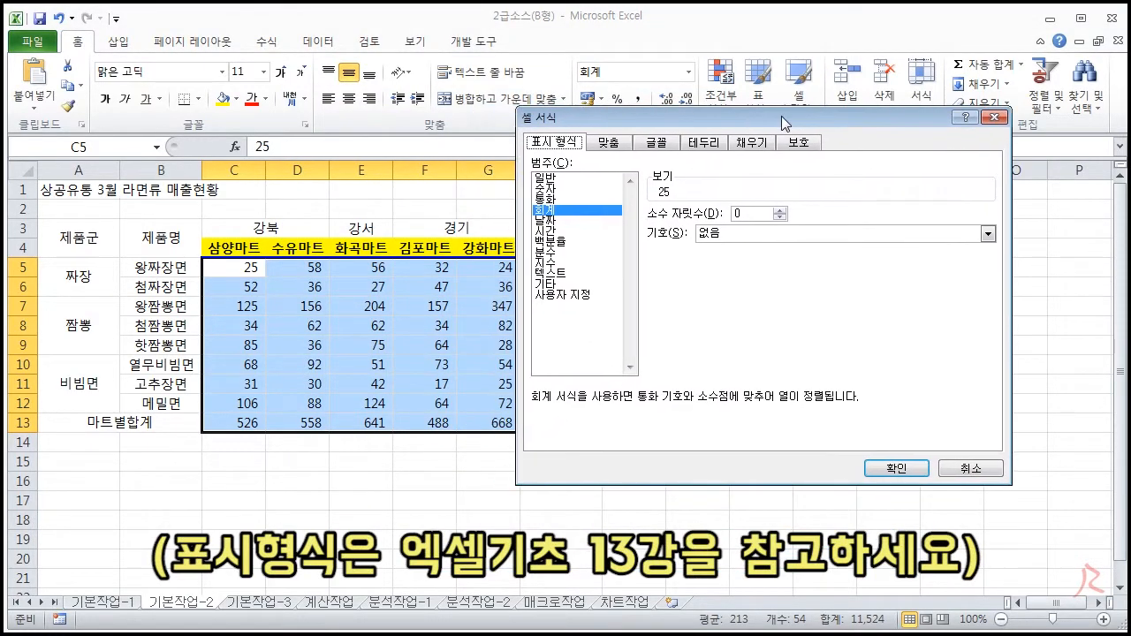
click(575, 294)
drag(639, 123, 730, 125)
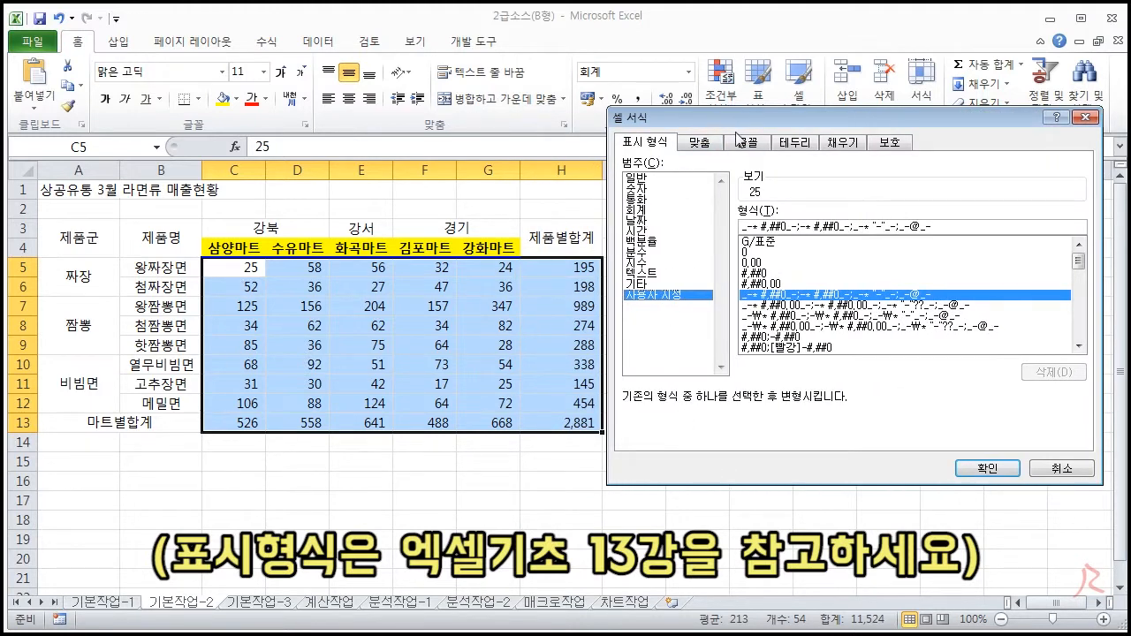
drag(714, 124, 630, 123)
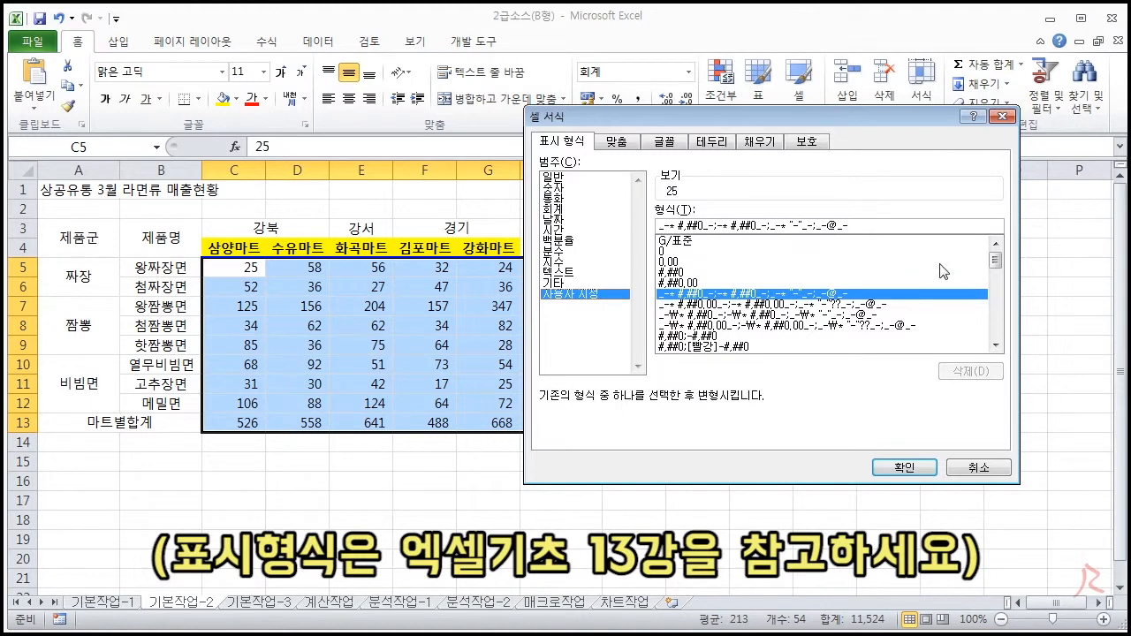
click(680, 273)
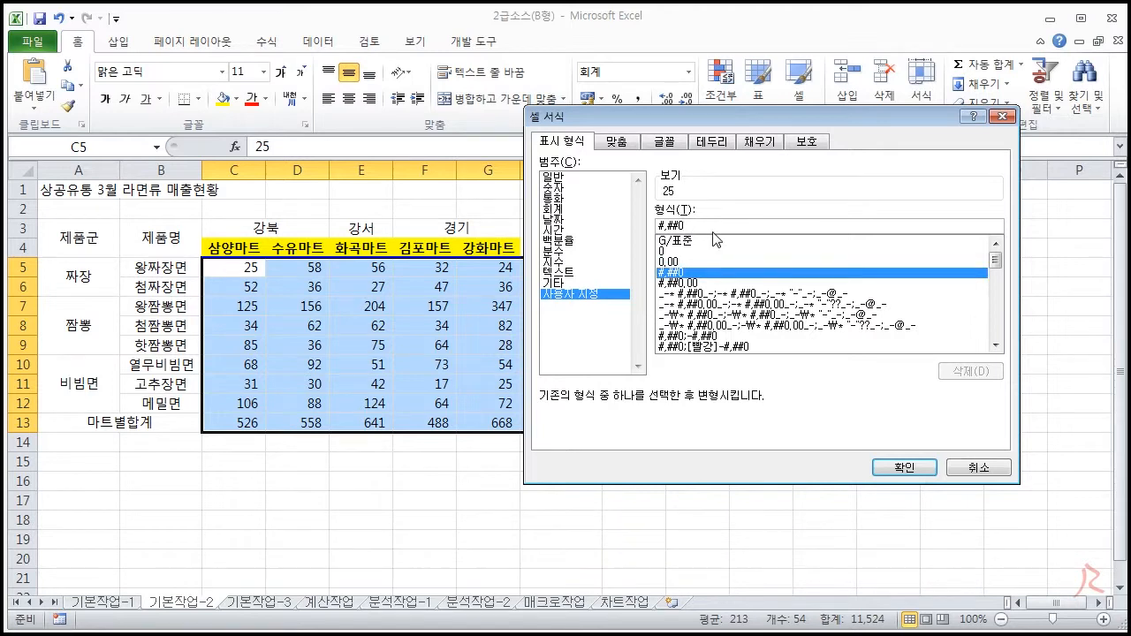
text(1)
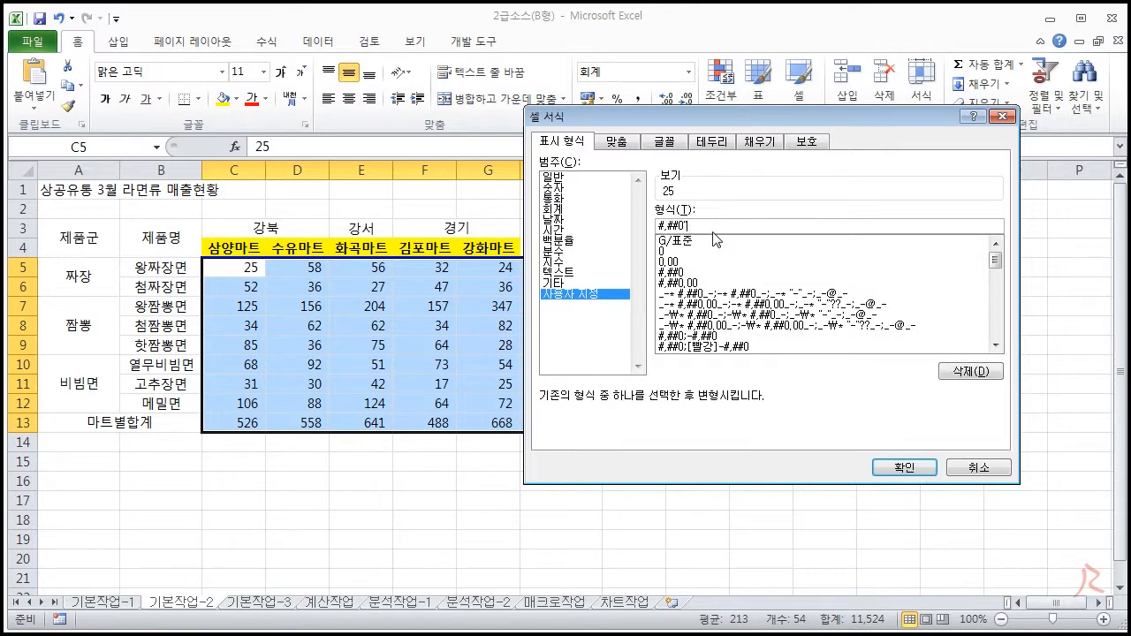
key(BackSpace)
text("개")
click(891, 468)
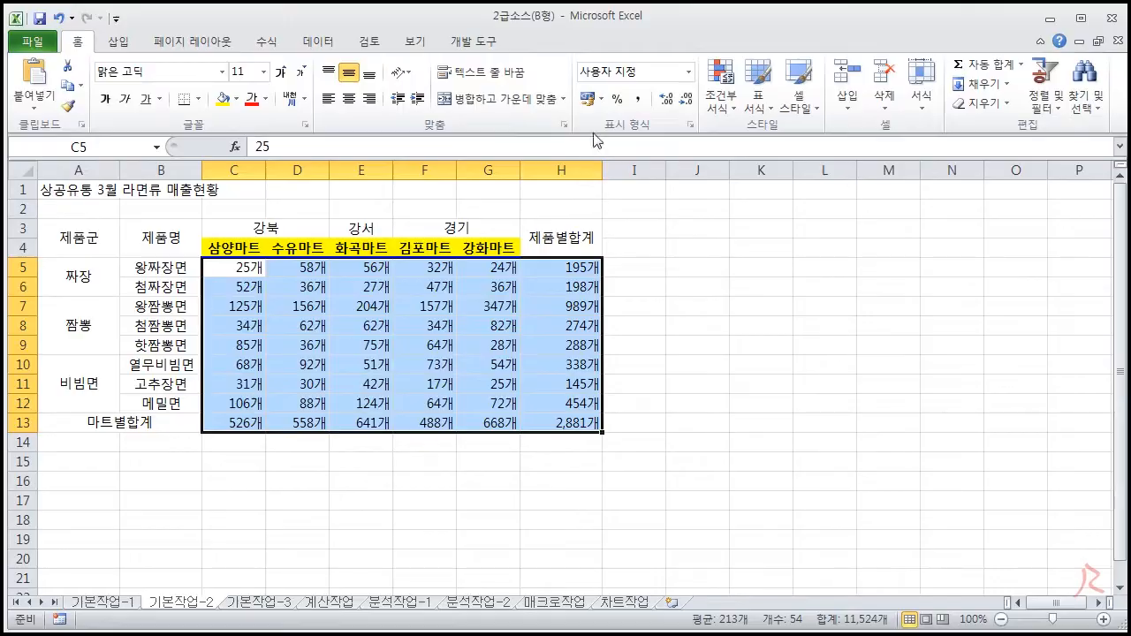
Apply all borders and a thick box border to the table range A3:H13, following the exam document.
key(alt+Tab)
drag(284, 272, 341, 272)
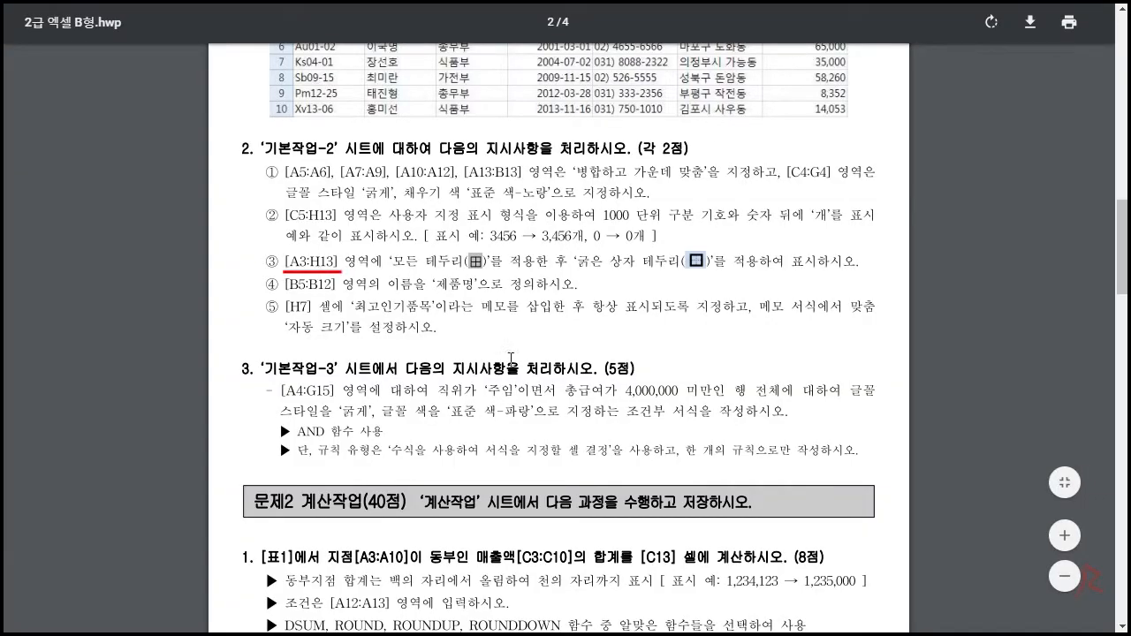
key(alt+Tab)
drag(72, 246, 588, 423)
key(alt+Tab)
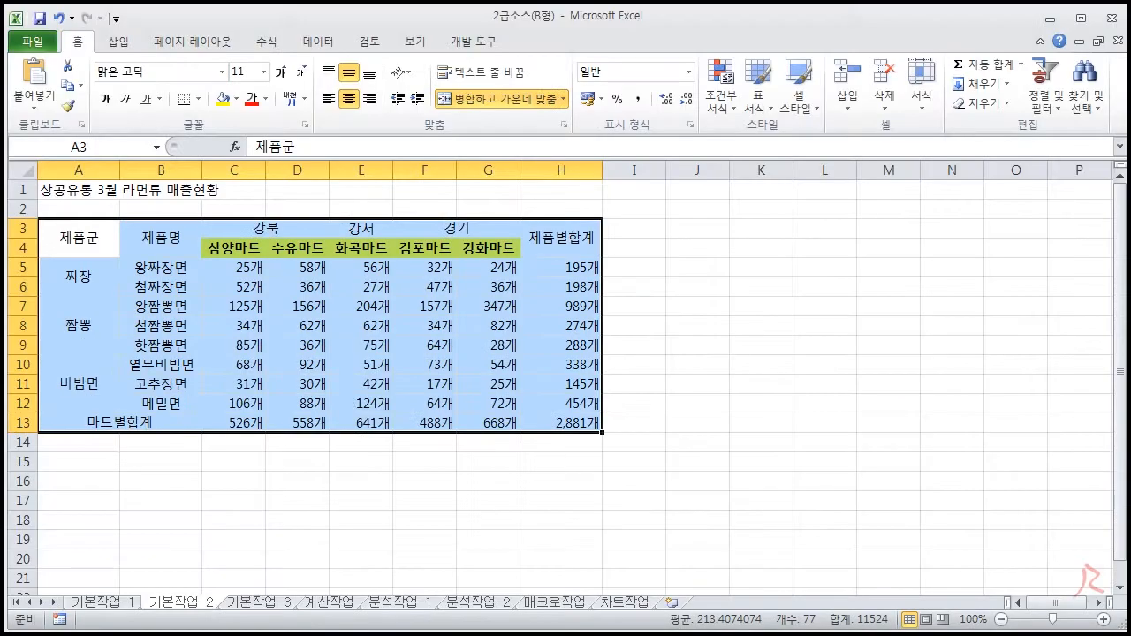
click(203, 102)
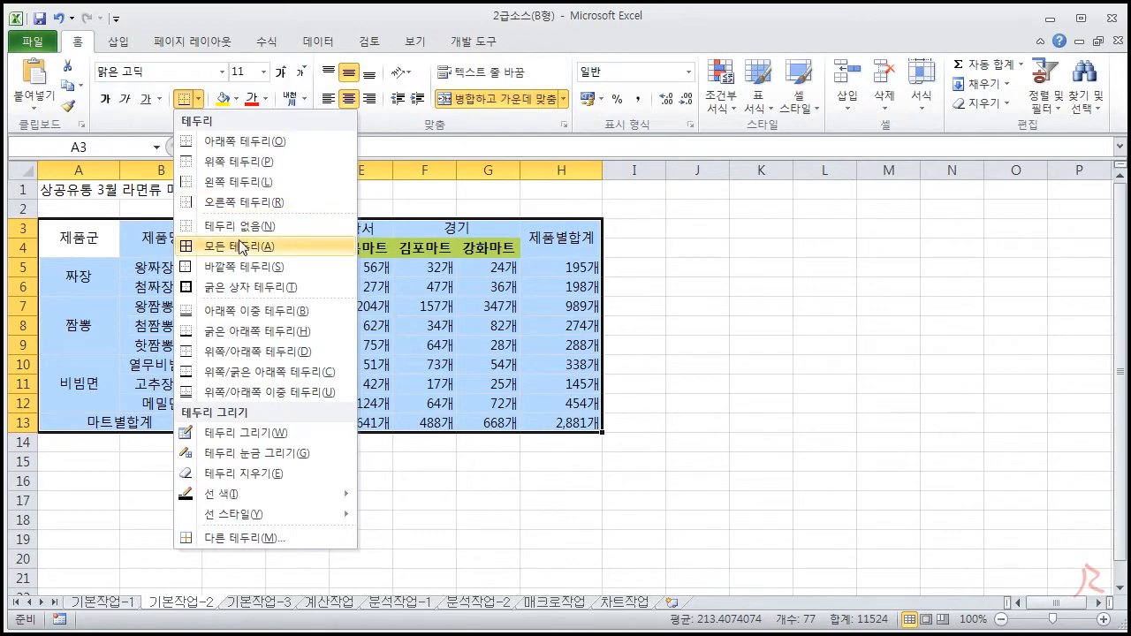
click(240, 246)
click(200, 101)
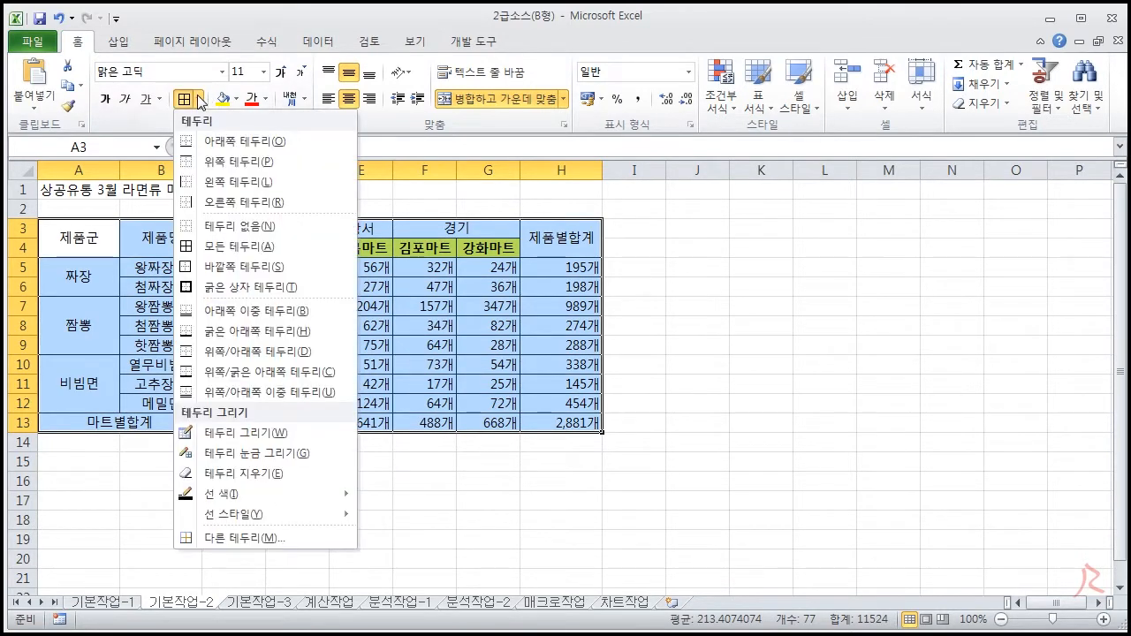
click(237, 286)
click(712, 305)
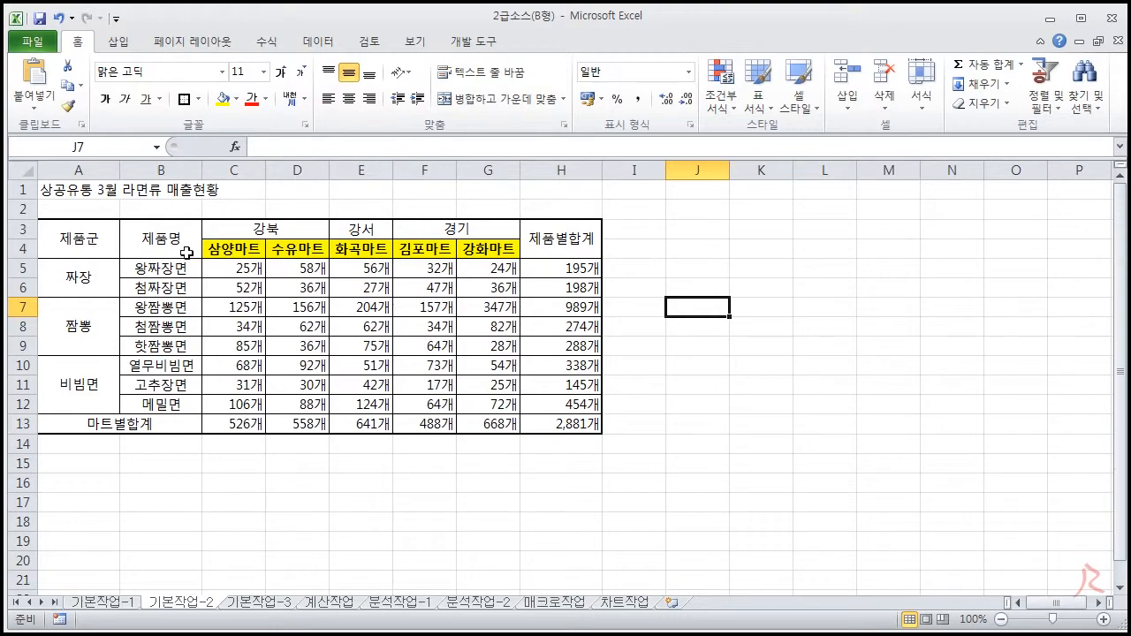
Define the name 제품명 for the range B5:B12, following the exam document.
key(alt+Tab)
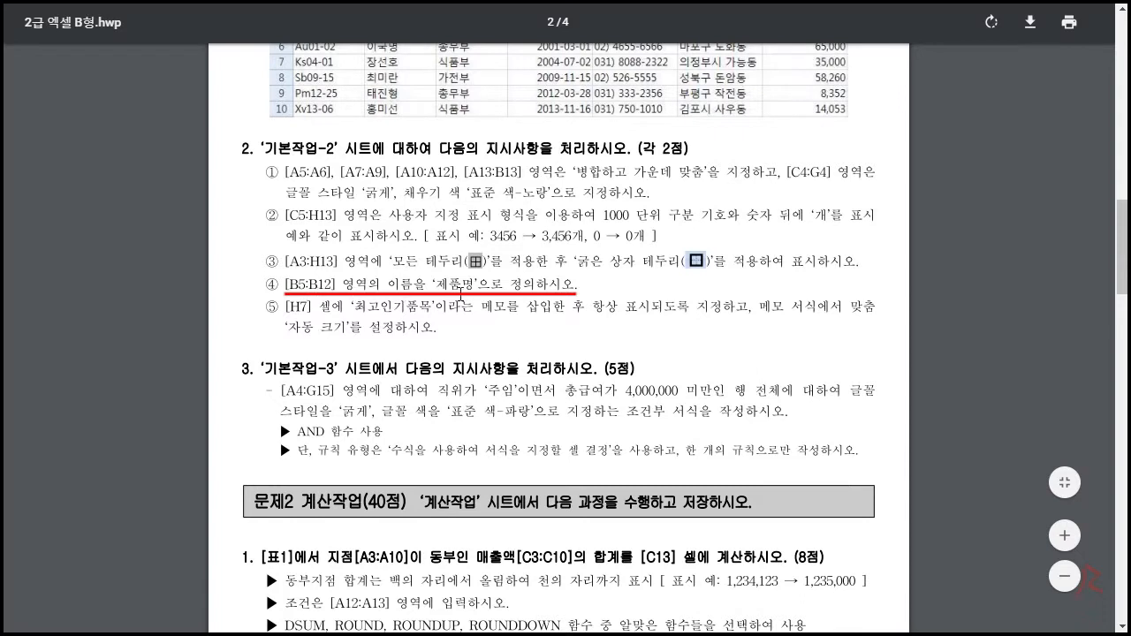
key(alt+Tab)
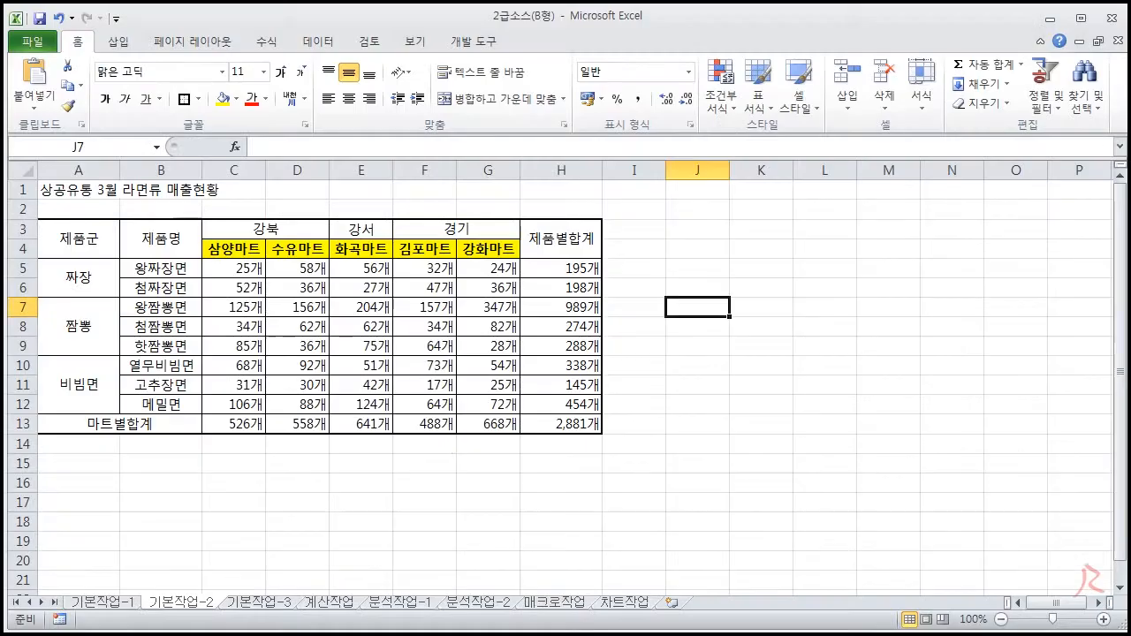
drag(164, 262, 182, 399)
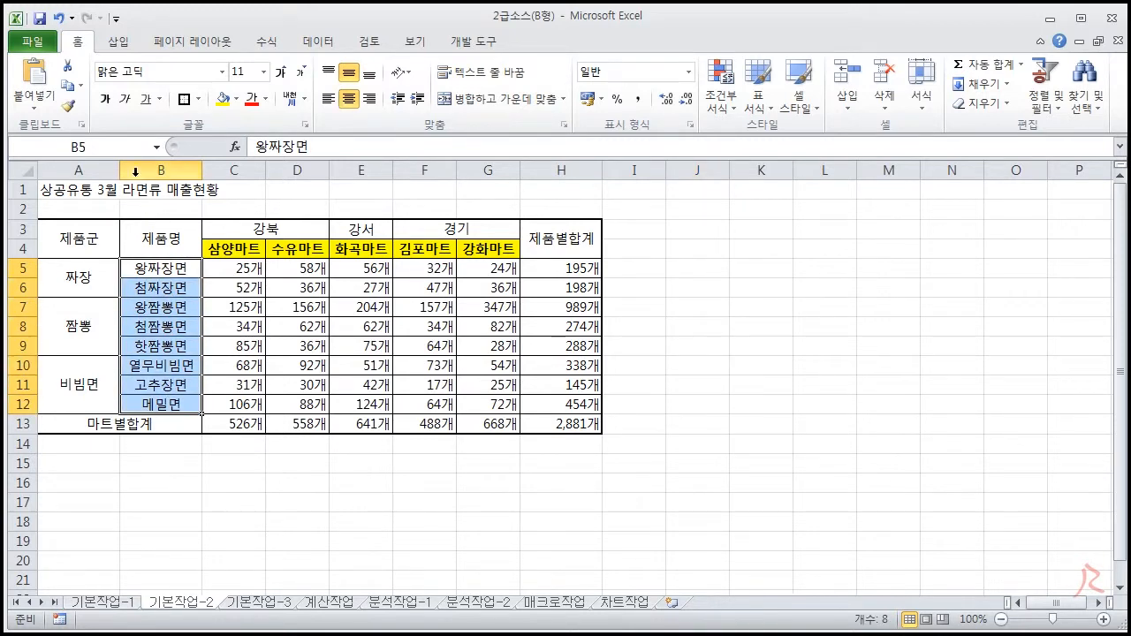
click(114, 152)
text(제품명)
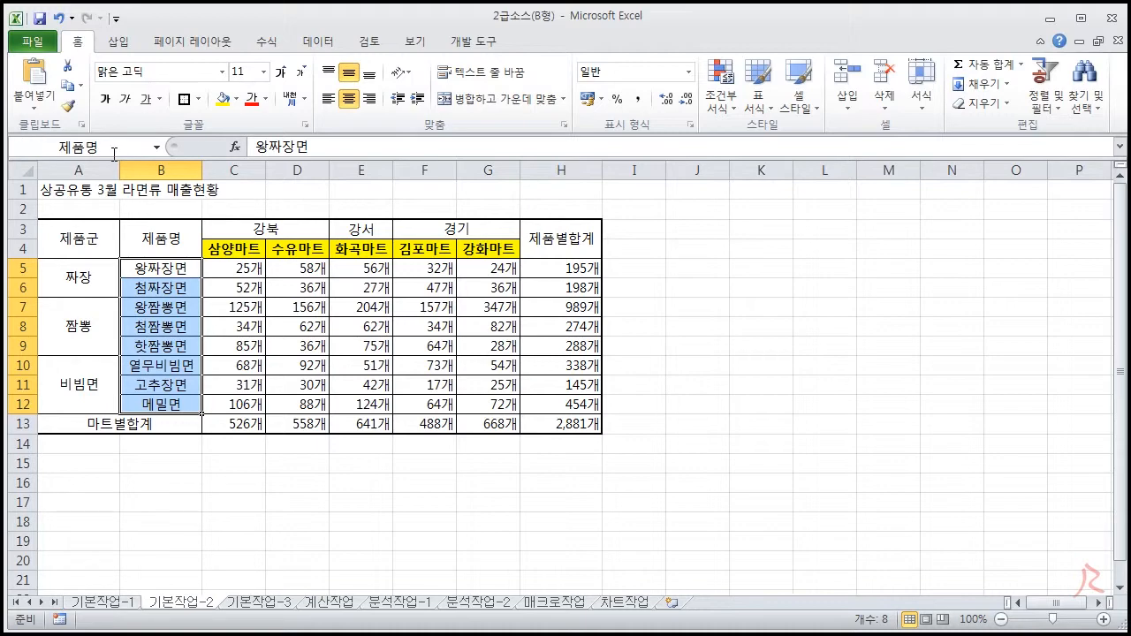
key(Return)
Insert a memo on cell H7, replacing the default author line with the text 최고인기품목.
key(alt+Tab)
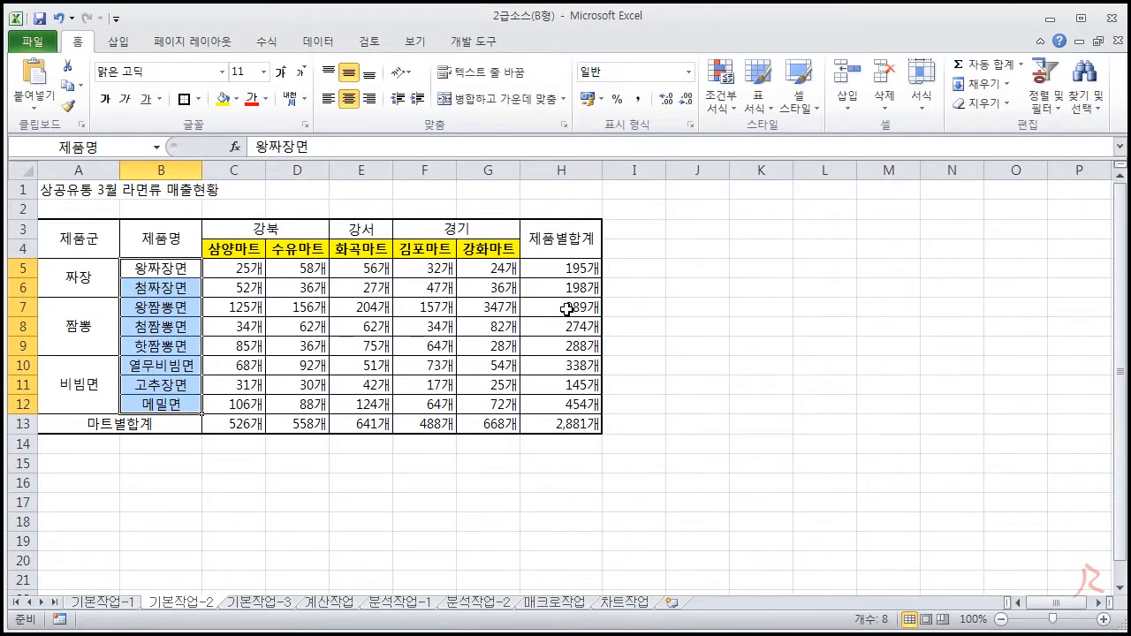
click(565, 308)
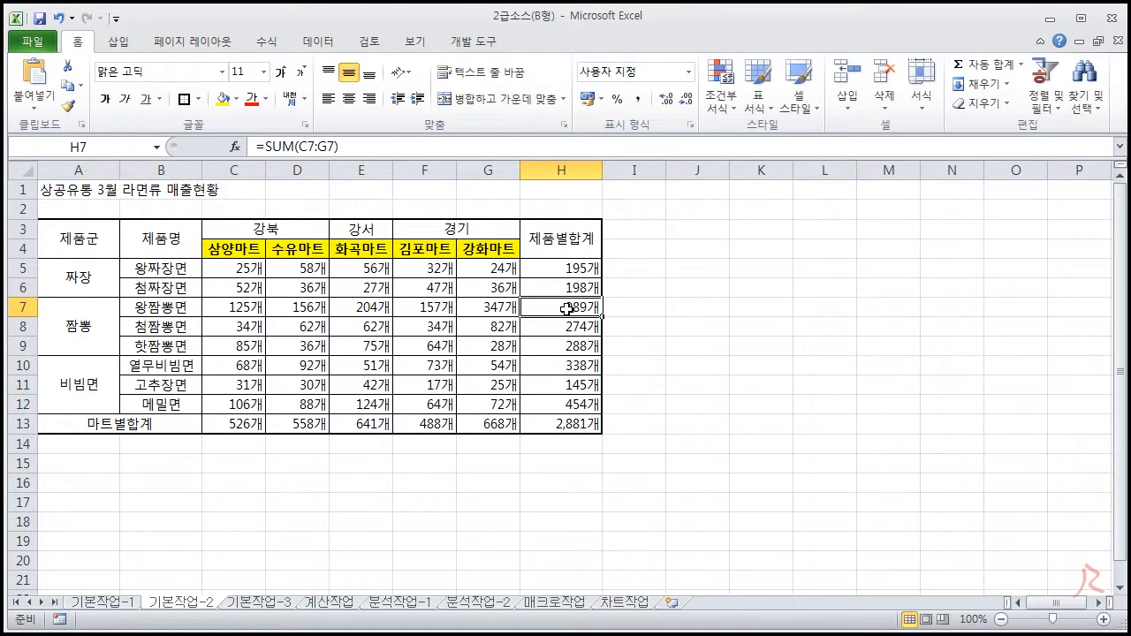
right_click(566, 308)
click(636, 536)
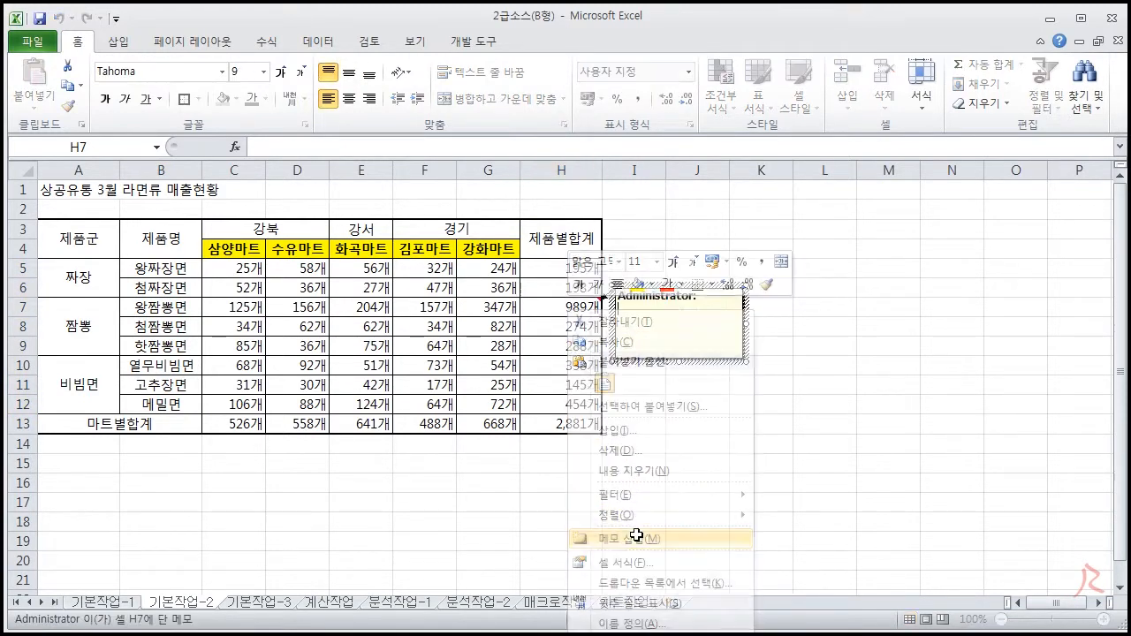
key(BackSpace)
key(BackSpace)
key(BackSpace)
key(BackSpace)
key(BackSpace)
key(BackSpace)
key(BackSpace)
key(BackSpace)
key(BackSpace)
key(BackSpace)
key(BackSpace)
key(BackSpace)
key(BackSpace)
text(최)
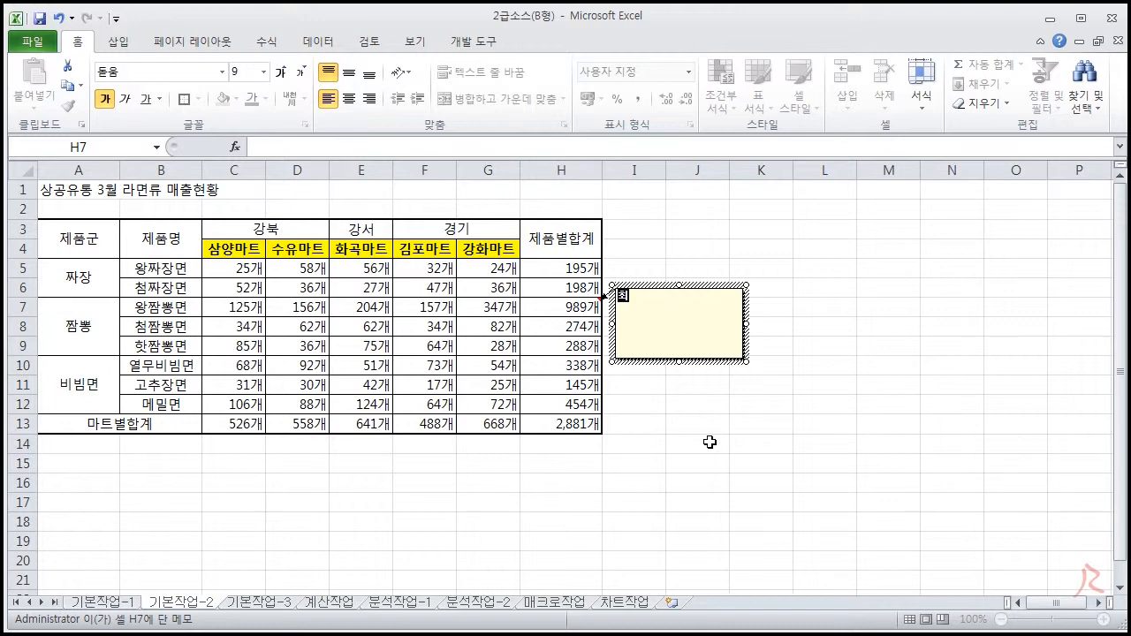
text(고인기품ㅁ)
Turn on automatic sizing in the alignment format of the H7 memo.
right_click(705, 288)
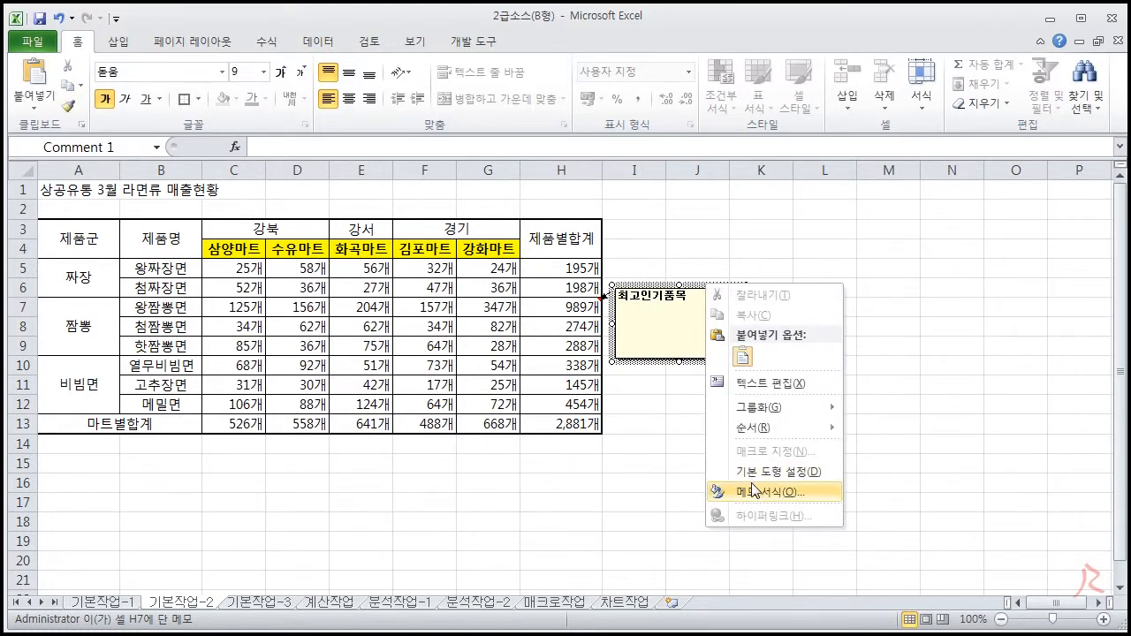
click(753, 491)
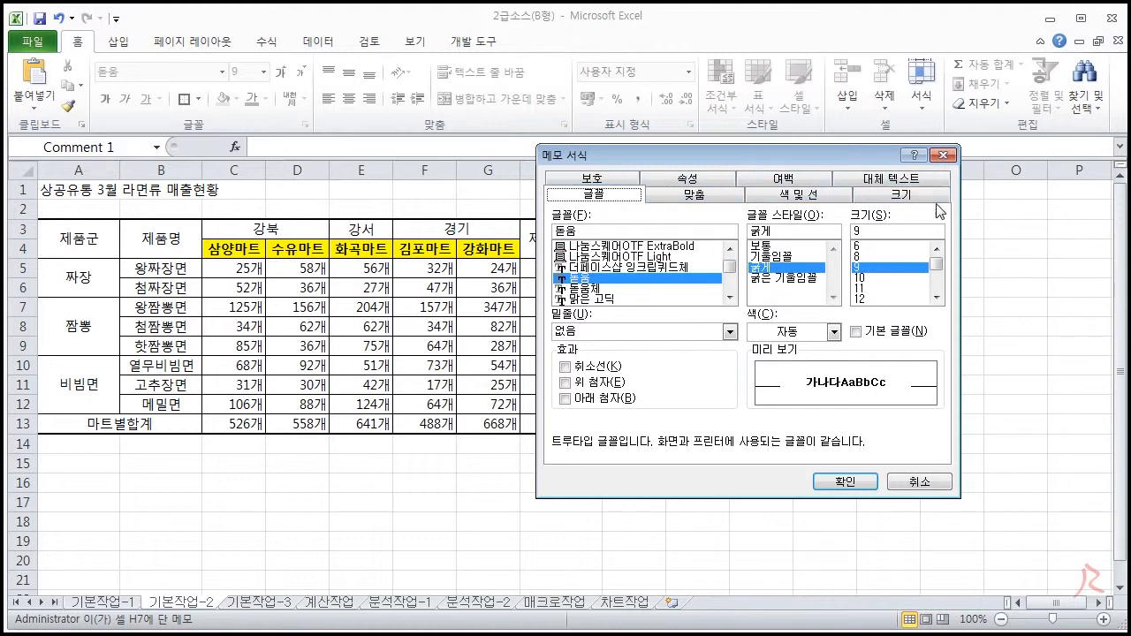
drag(739, 157, 768, 151)
click(771, 189)
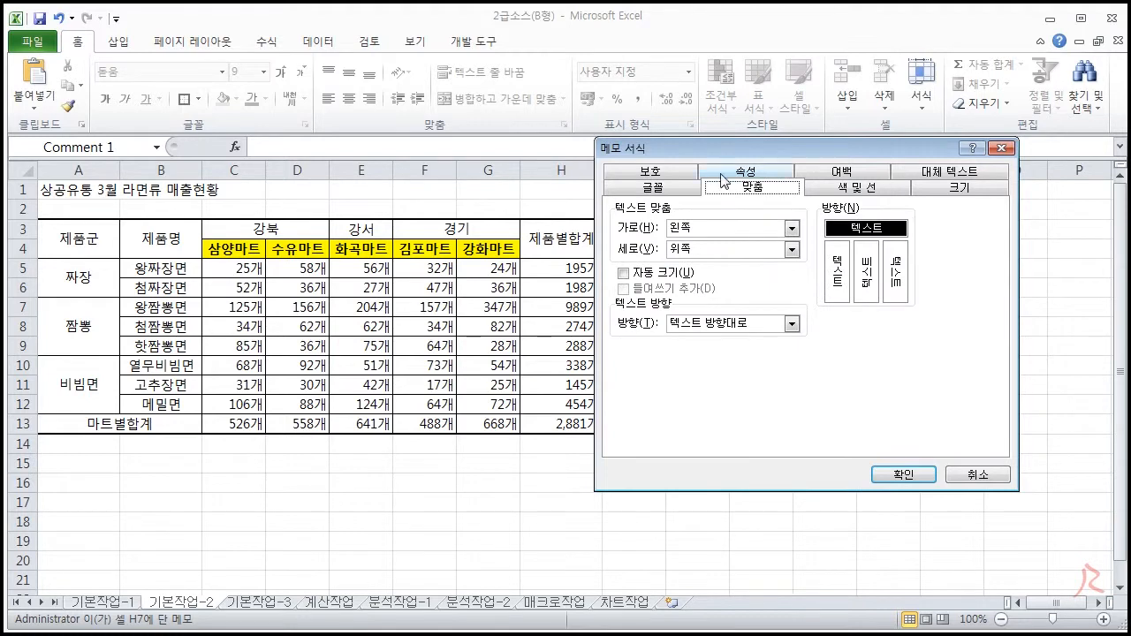
click(636, 275)
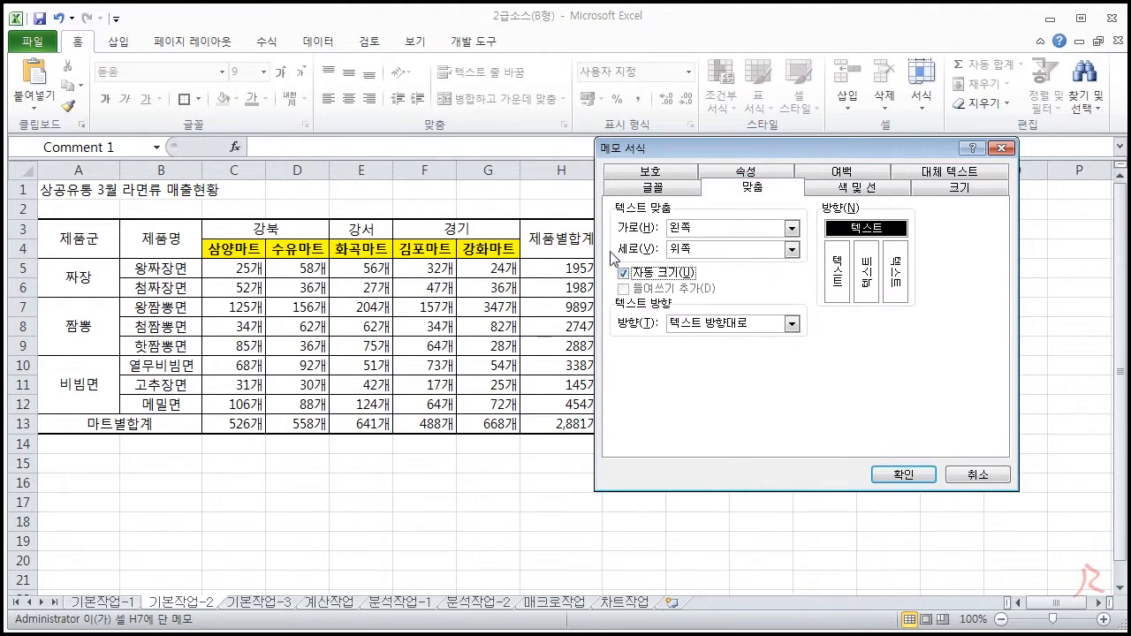
click(901, 475)
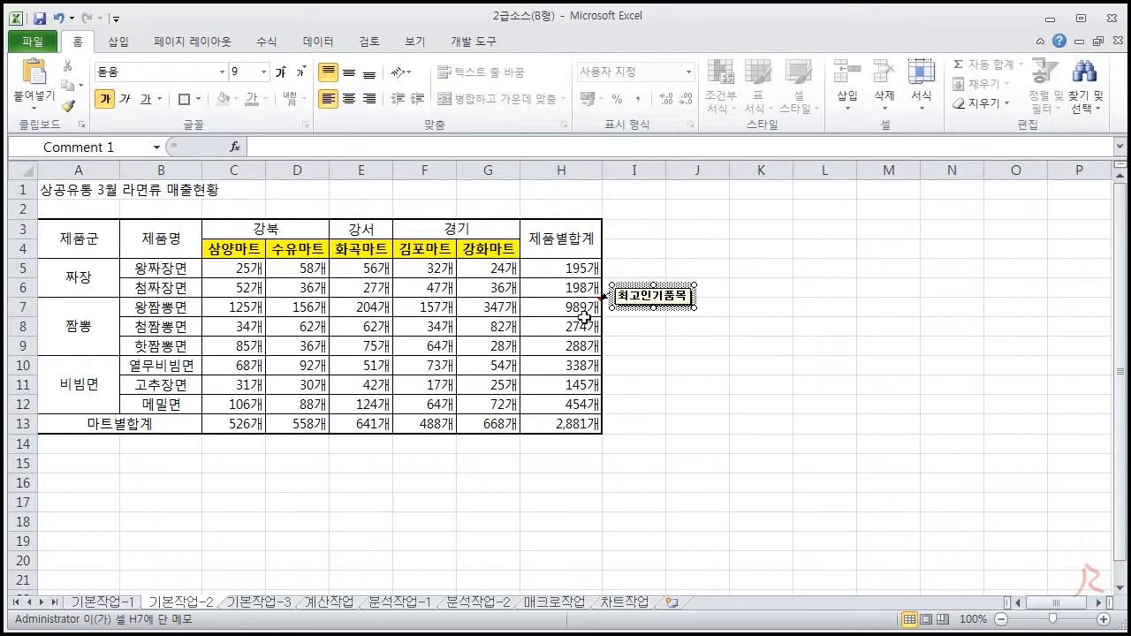
Set the memo on cell H7 to always stay displayed, then deselect the cell.
click(544, 307)
right_click(542, 307)
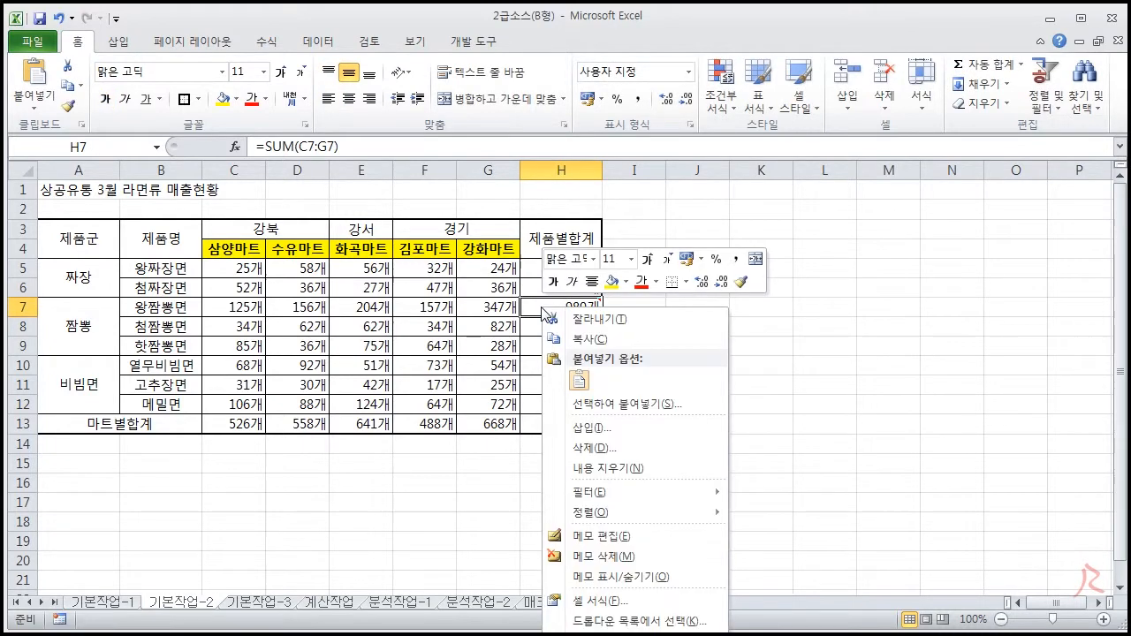
click(590, 577)
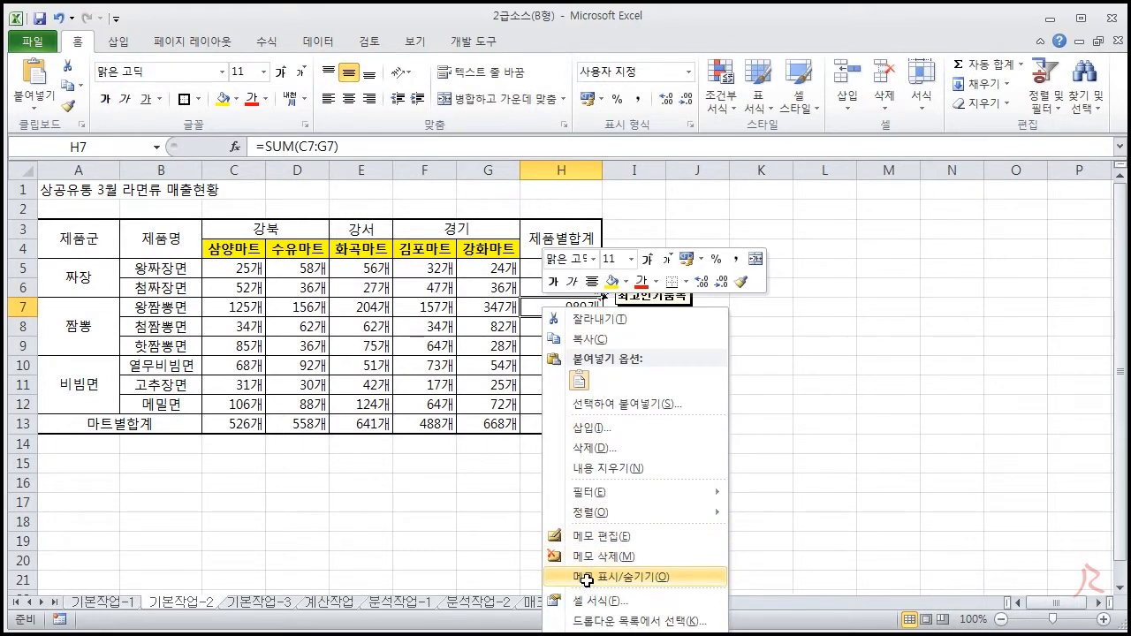
click(750, 340)
click(815, 240)
click(692, 409)
click(650, 460)
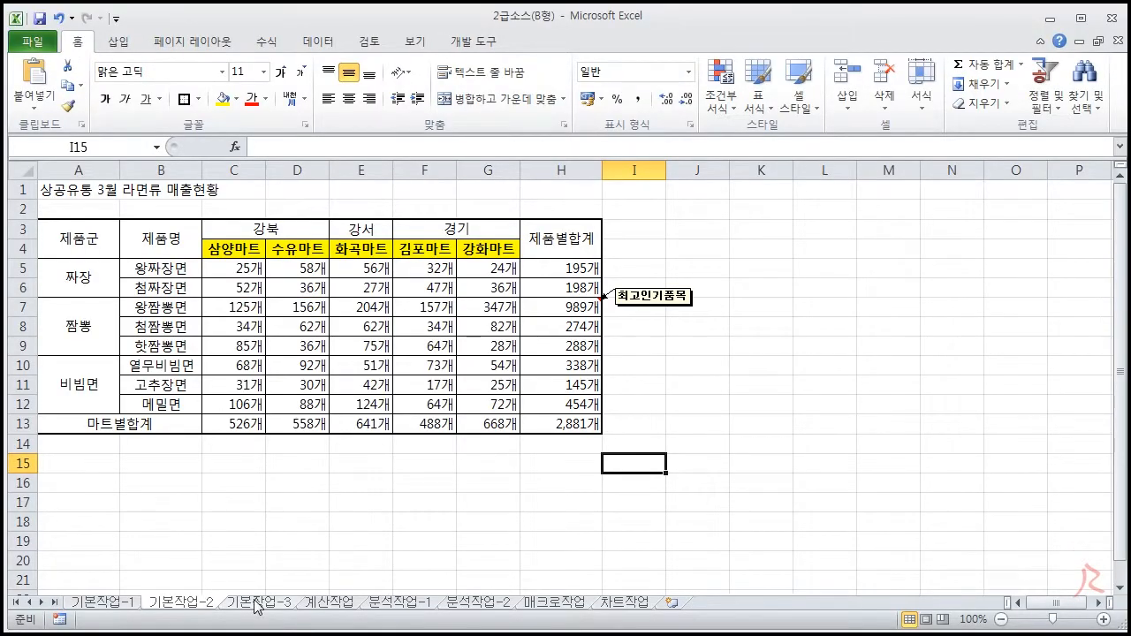
On sheet 기본작업-3, start a new formula-based conditional formatting rule for A4:G15, following the exam document.
click(252, 602)
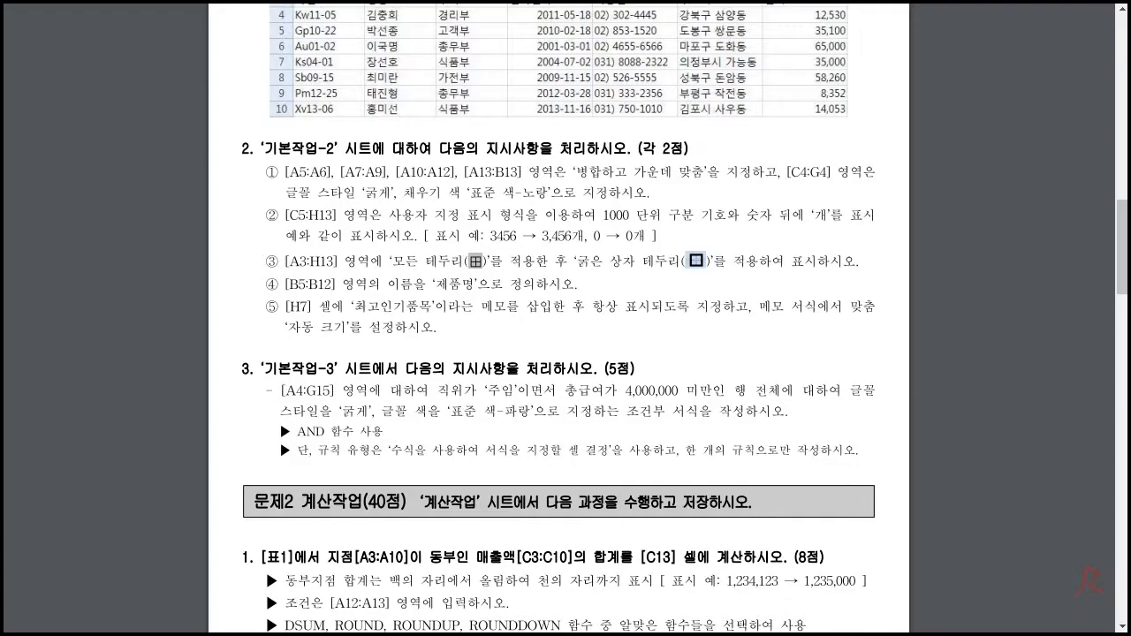
mouse_move(624, 420)
mouse_down()
mouse_move(705, 421)
mouse_move(783, 400)
mouse_up()
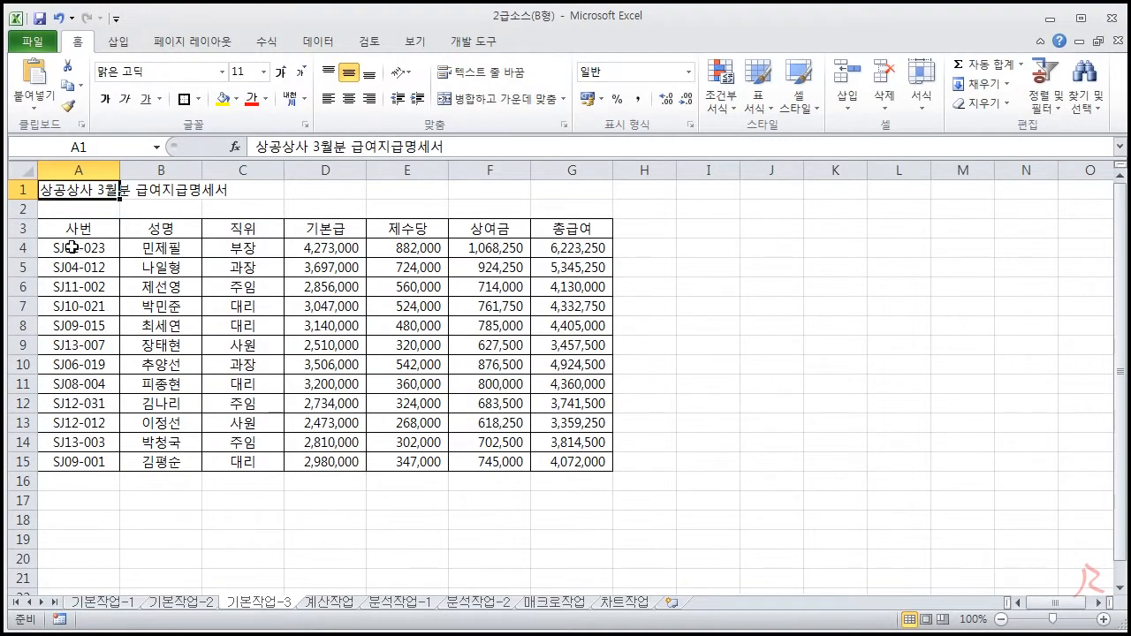
drag(70, 247, 562, 462)
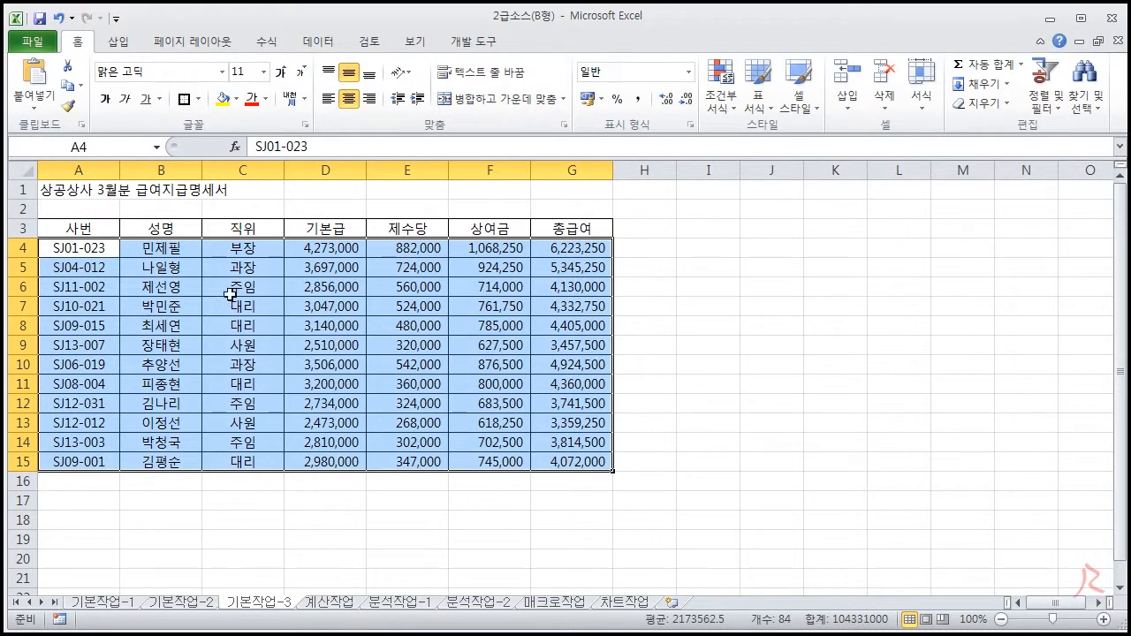
click(720, 99)
click(770, 327)
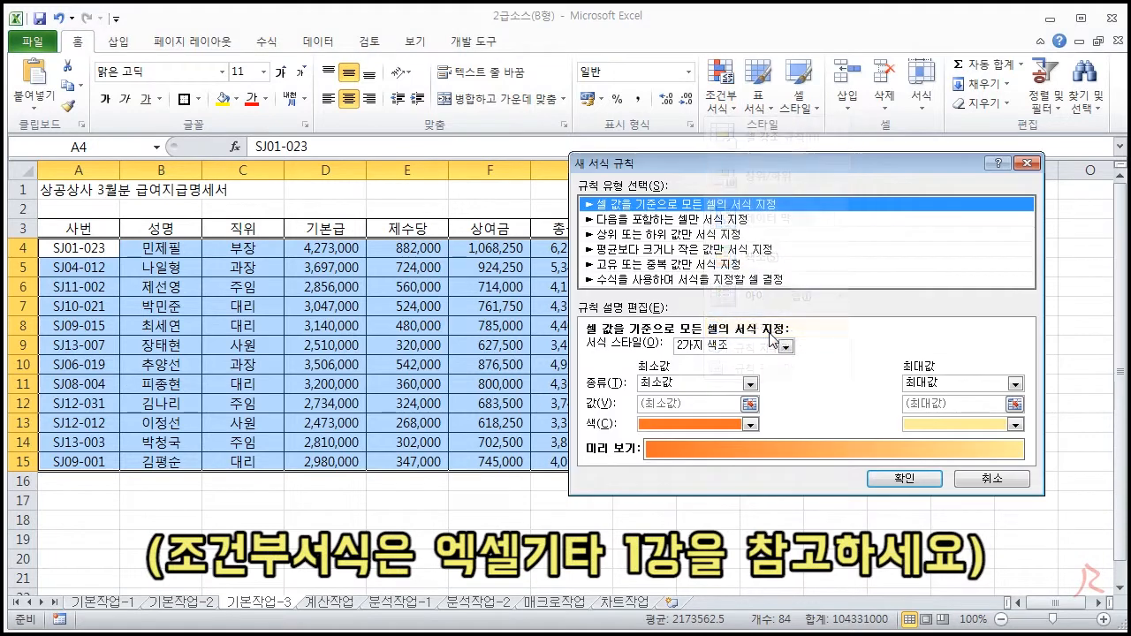
click(649, 280)
click(672, 353)
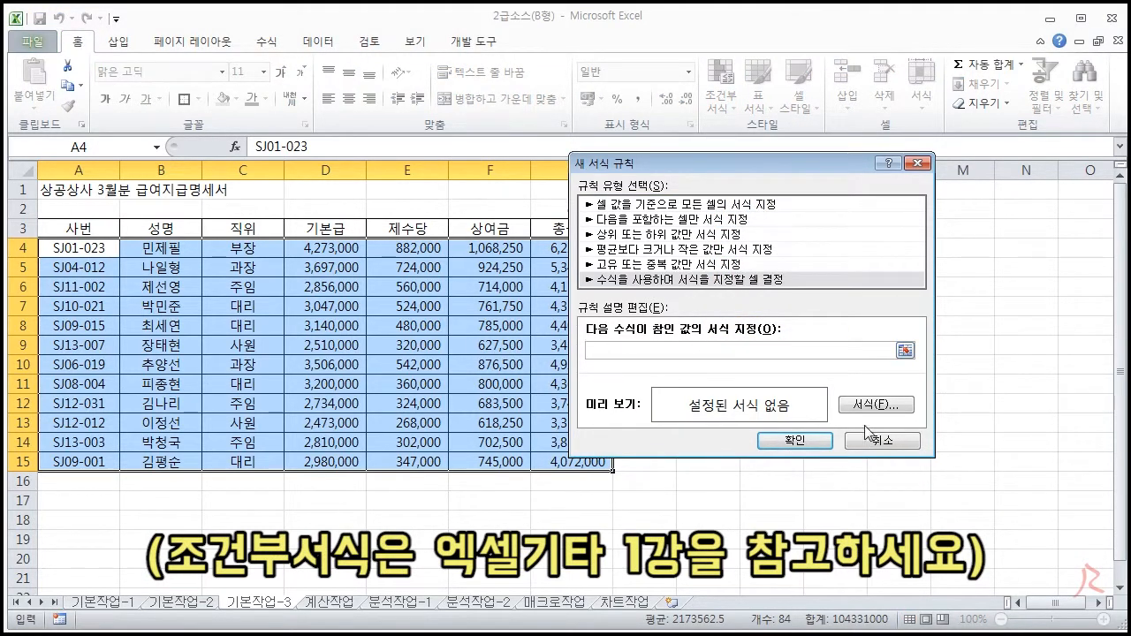
Begin the rule formula with an AND function whose first condition is $C4="주임".
key(alt+Tab)
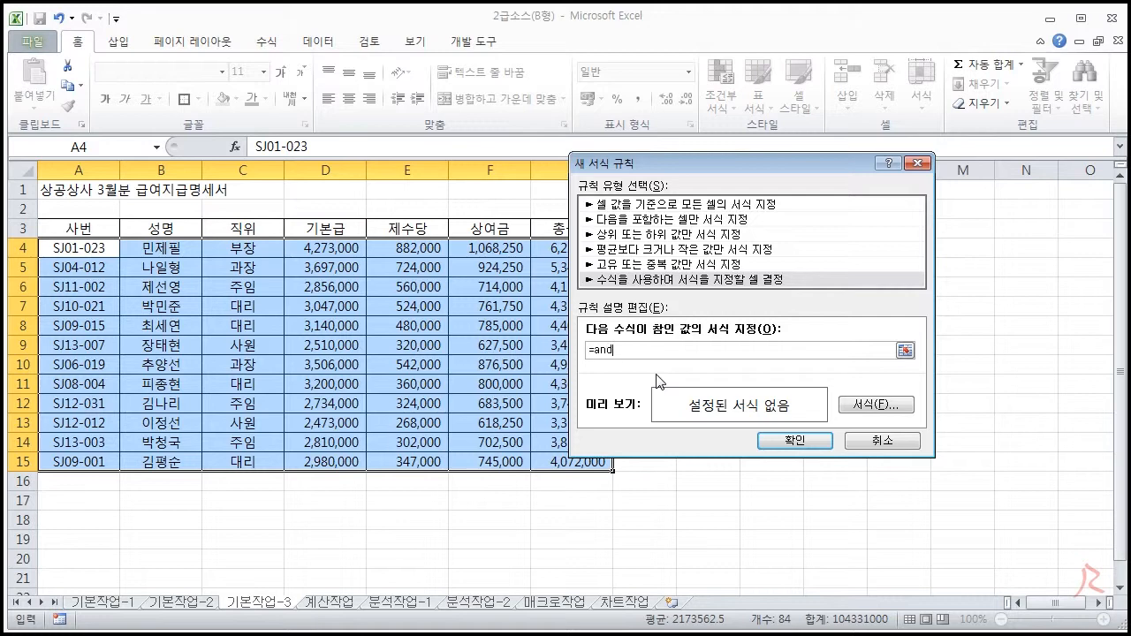
click(252, 248)
key(F4)
key(F4)
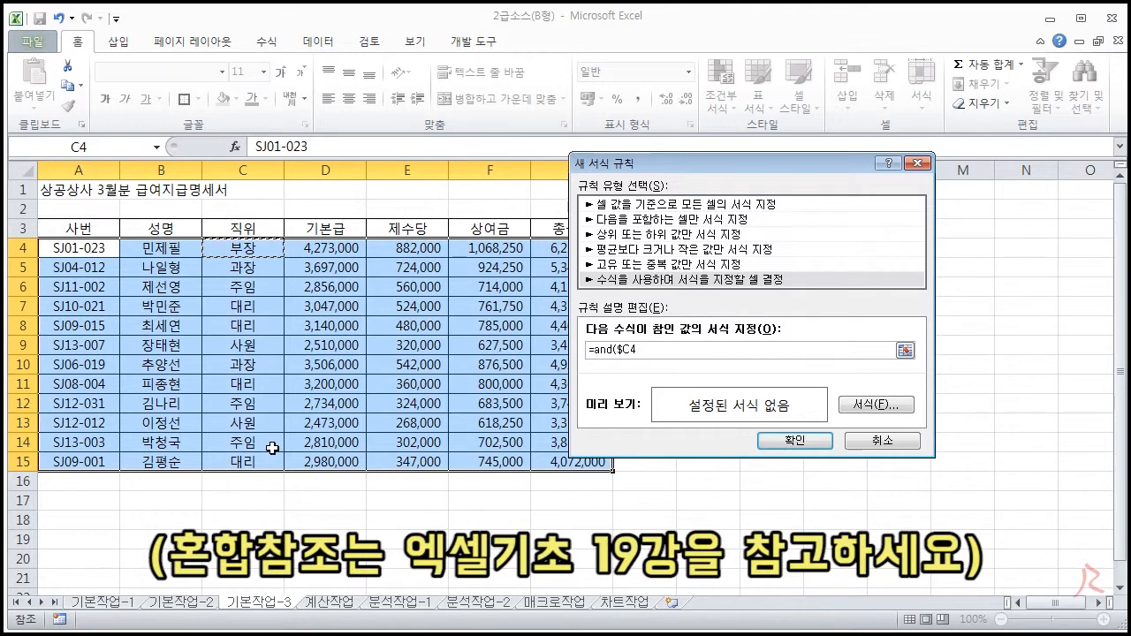
text(=)
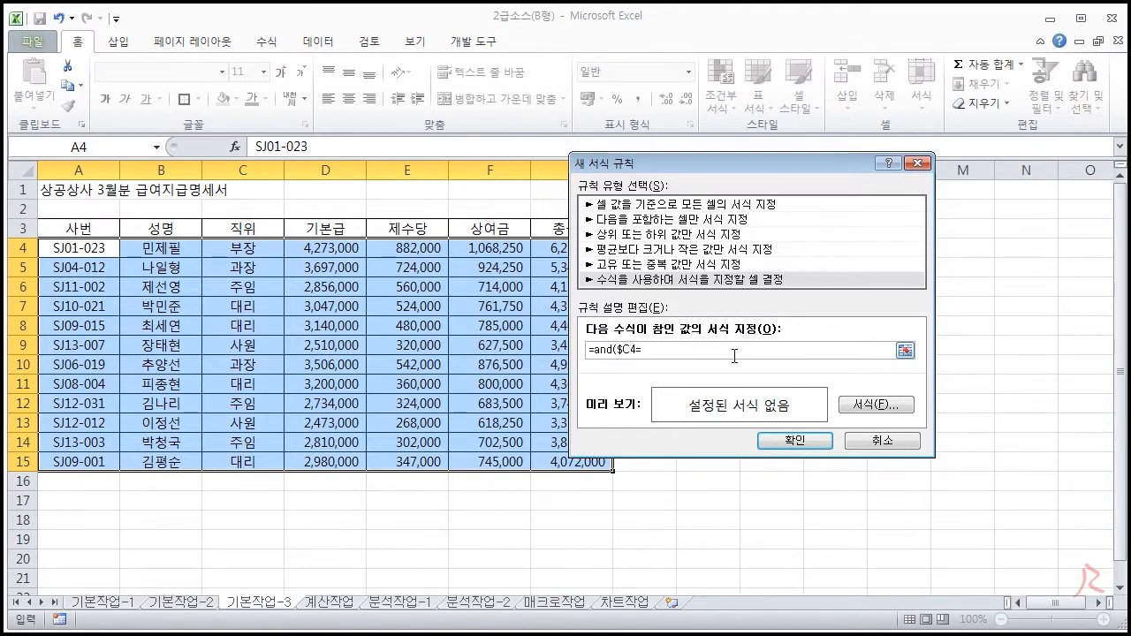
text("주임")
Add $G4<4000000 as the second condition and close the formula as =and($C4="주임",$G4<4000000), checking the exam document.
key(alt+Tab)
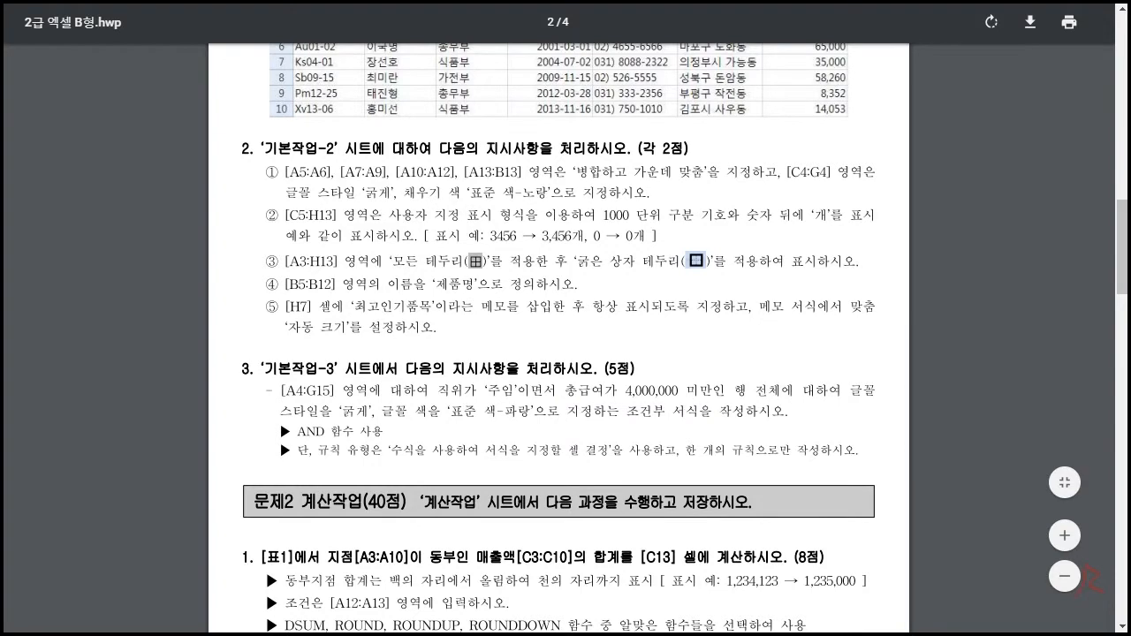
key(alt+Tab)
text(,)
drag(616, 166, 689, 166)
click(573, 247)
key(F4)
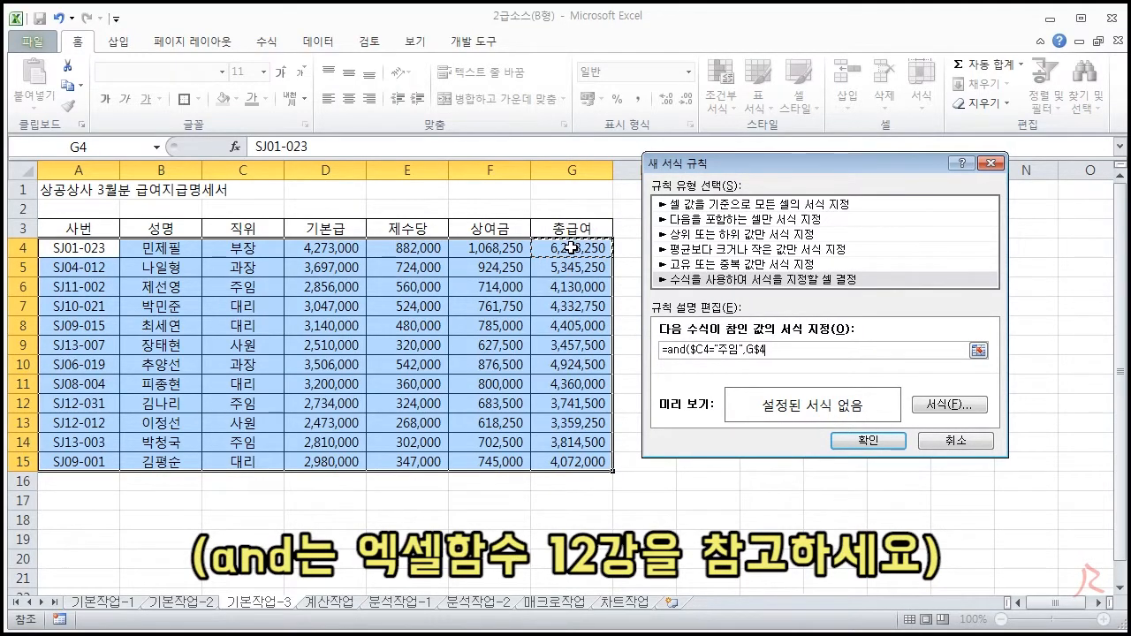
text(<4000000)
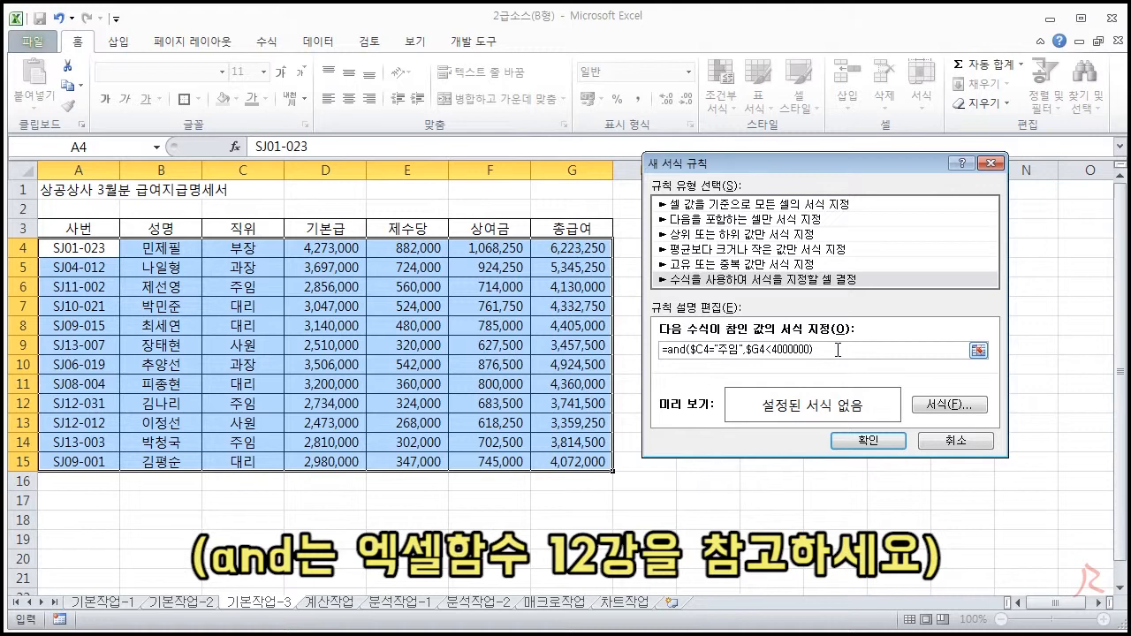
Give the rule a bold font style and the standard color blue as the exam document asks, and apply it to A4:G15.
drag(784, 162, 757, 139)
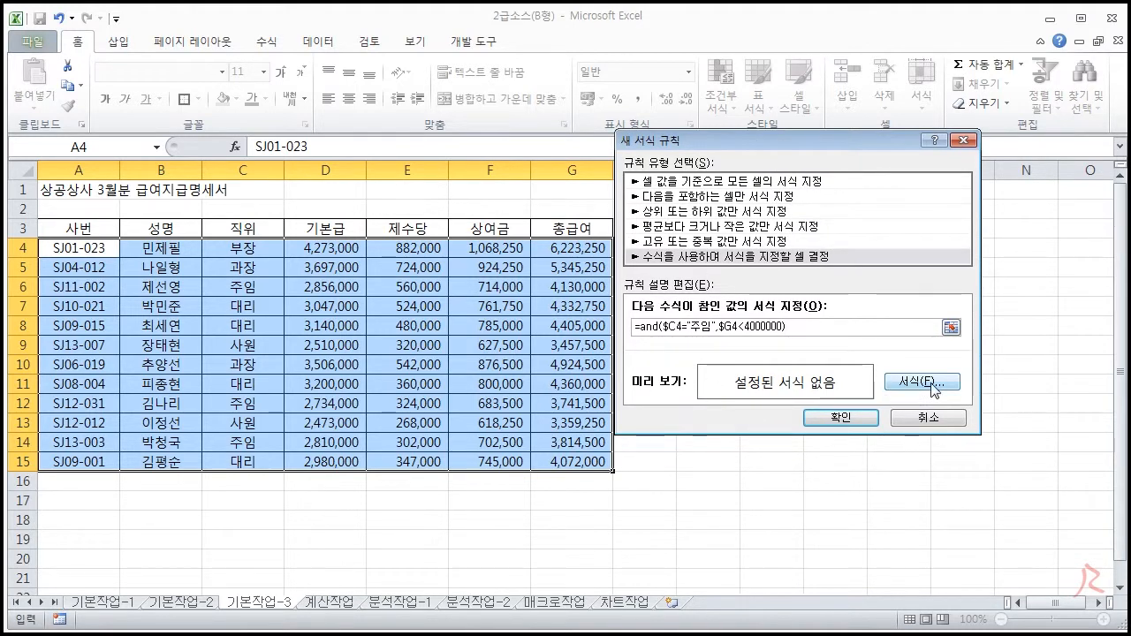
click(922, 381)
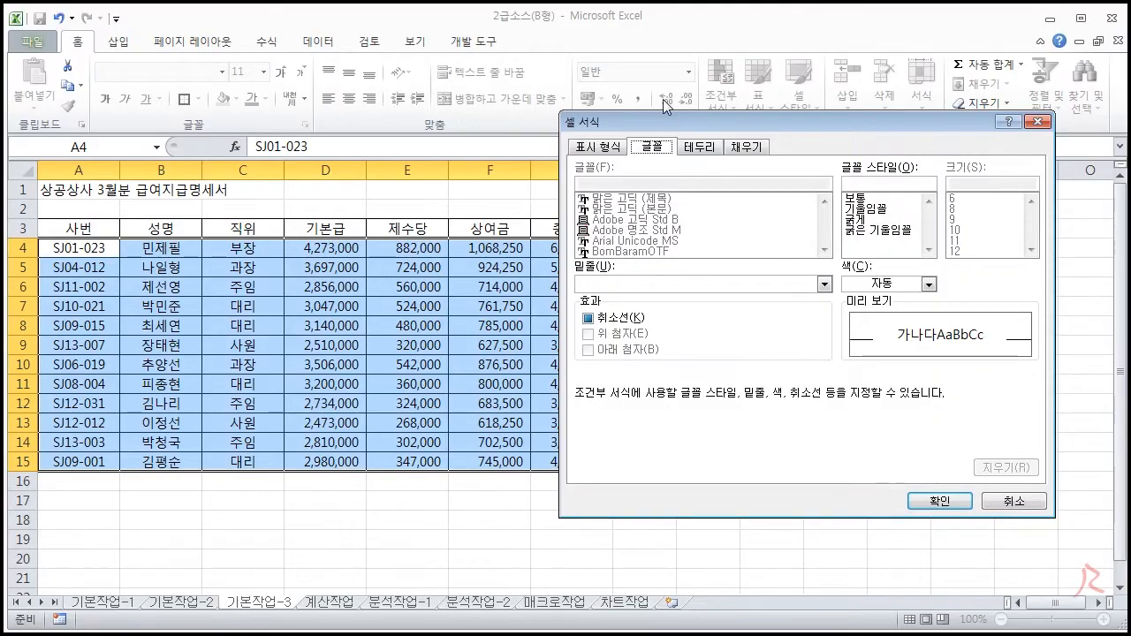
key(alt+Tab)
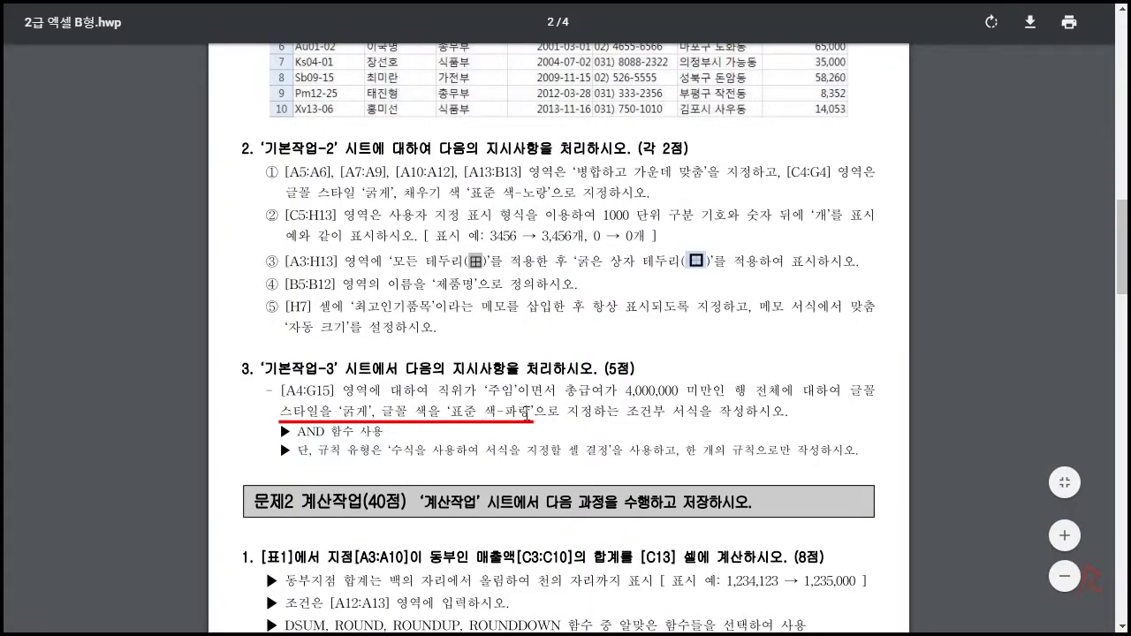
key(alt+Tab)
click(859, 220)
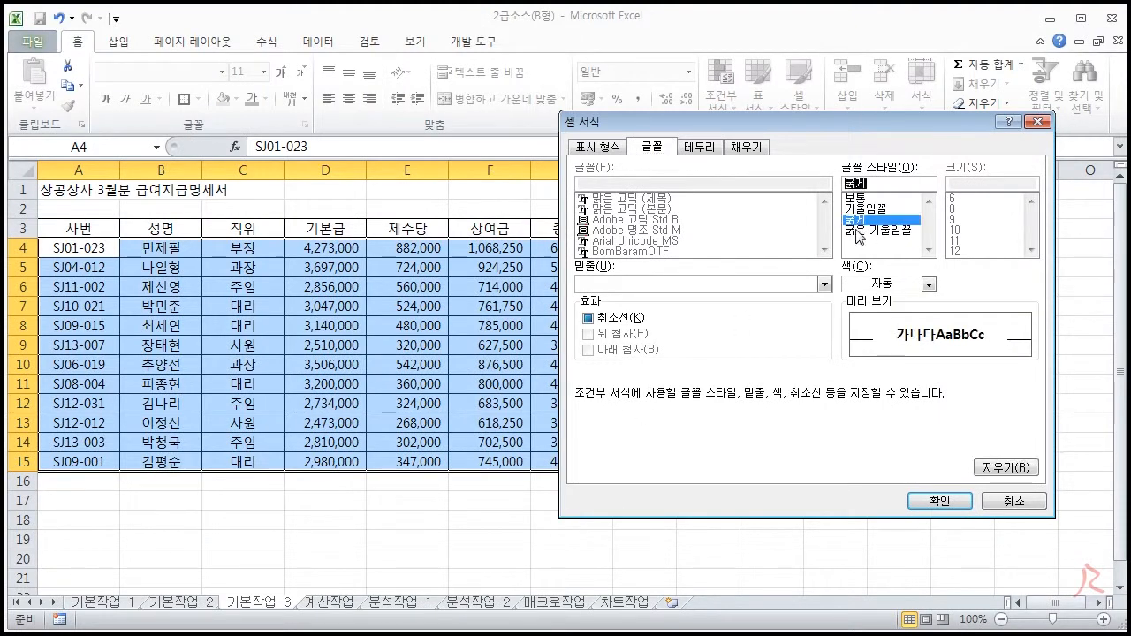
click(875, 284)
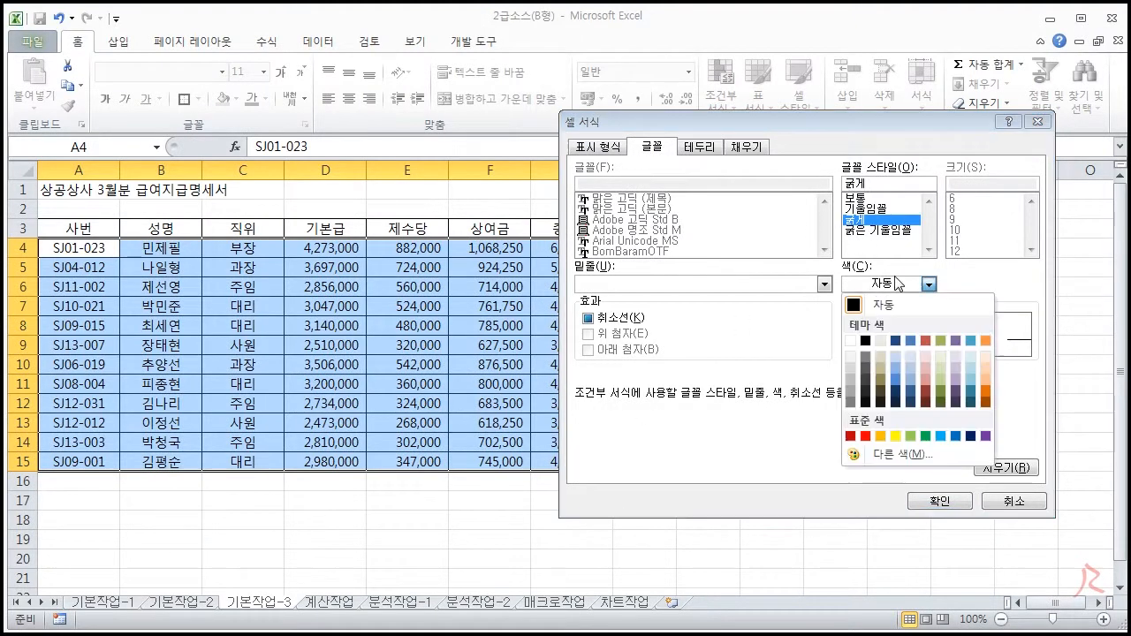
click(954, 435)
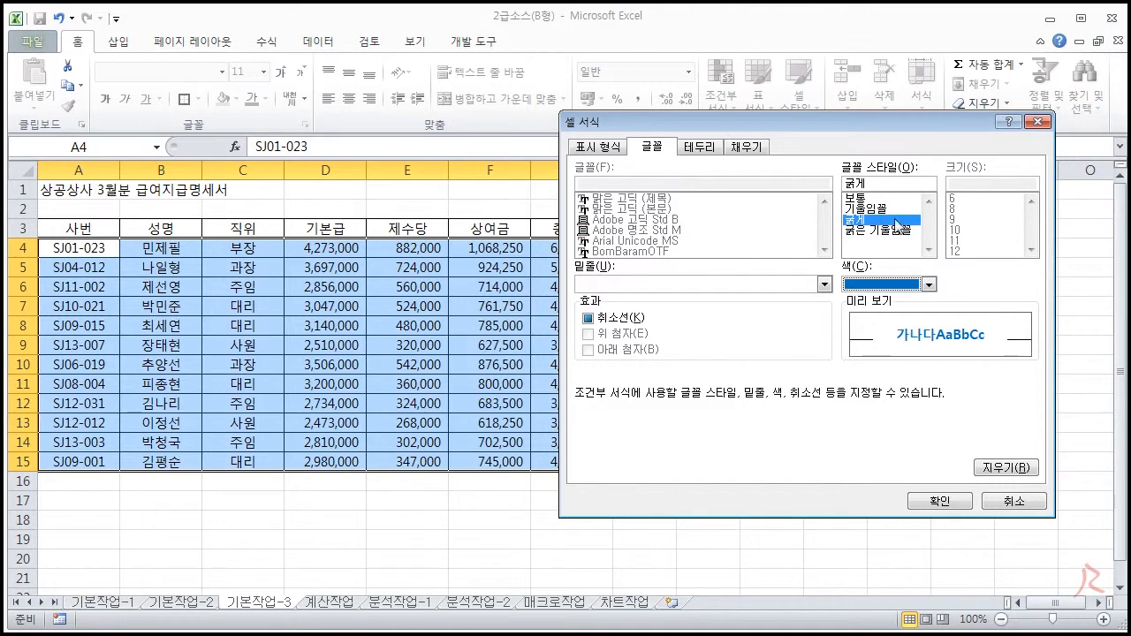
click(940, 502)
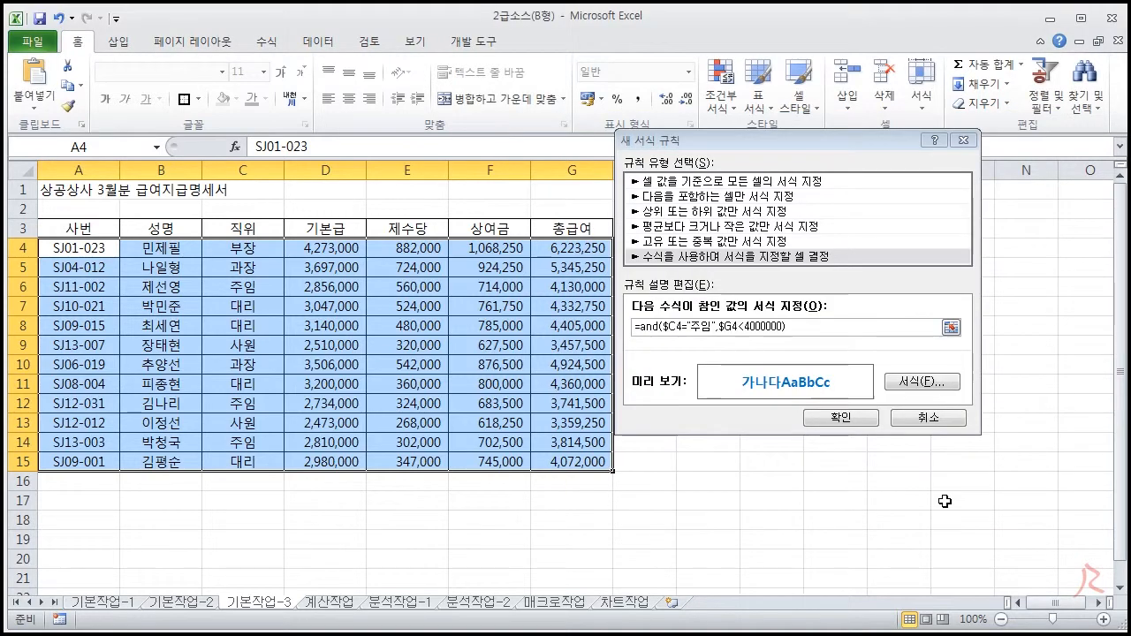
click(844, 415)
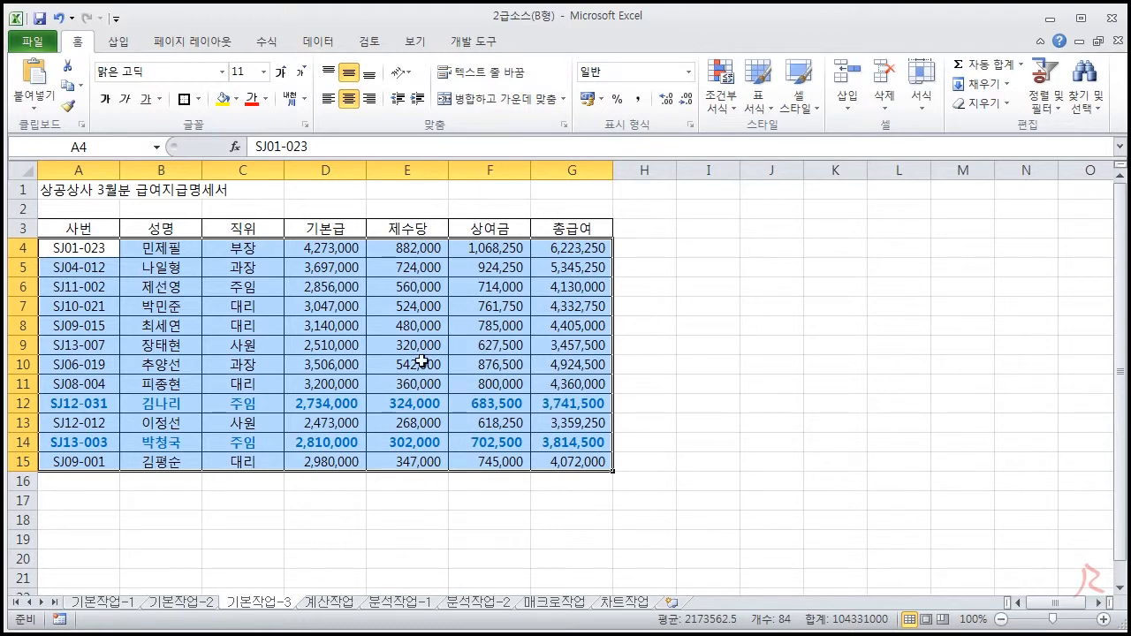
Open sheet 분석작업-1 and examine its subtotal and sorting instructions in the exam document.
click(651, 402)
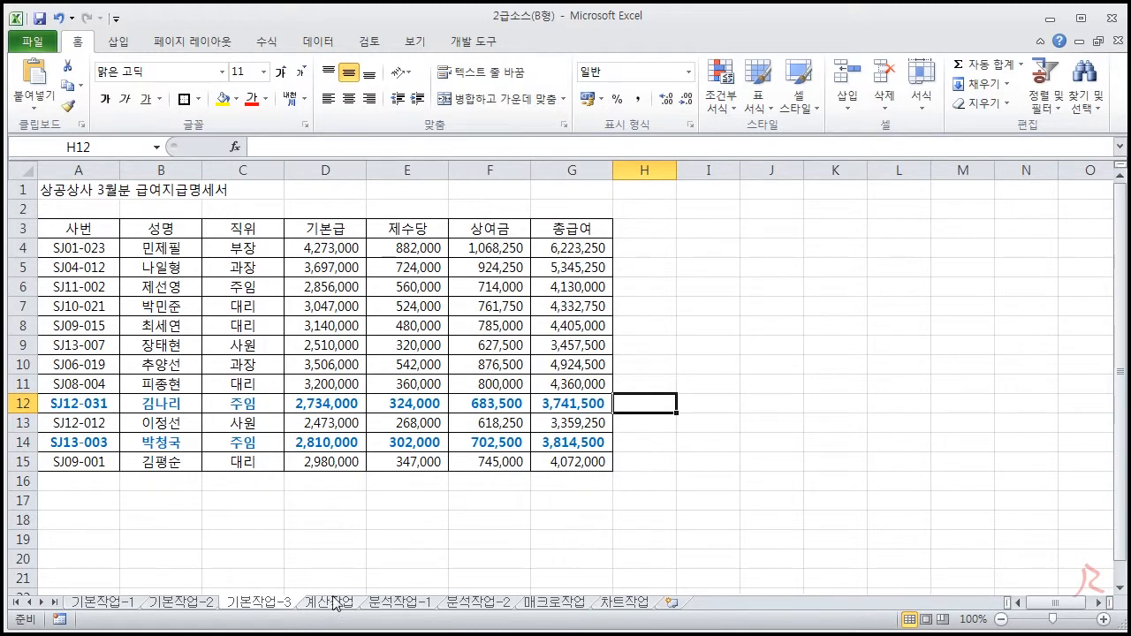
click(399, 604)
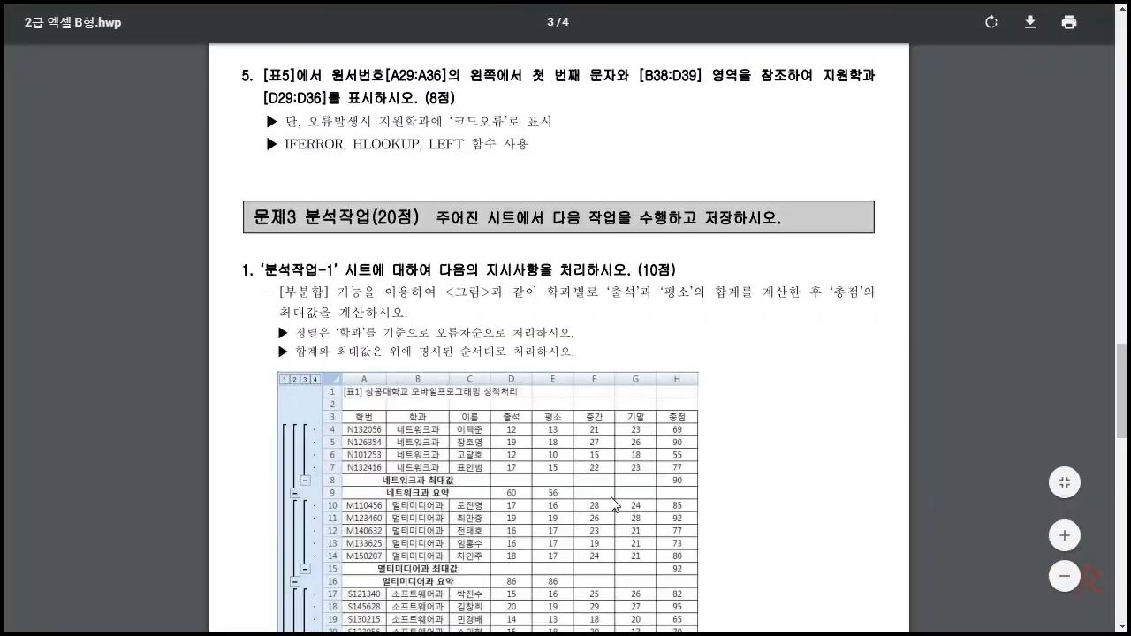
scroll(694, 284, down, 2)
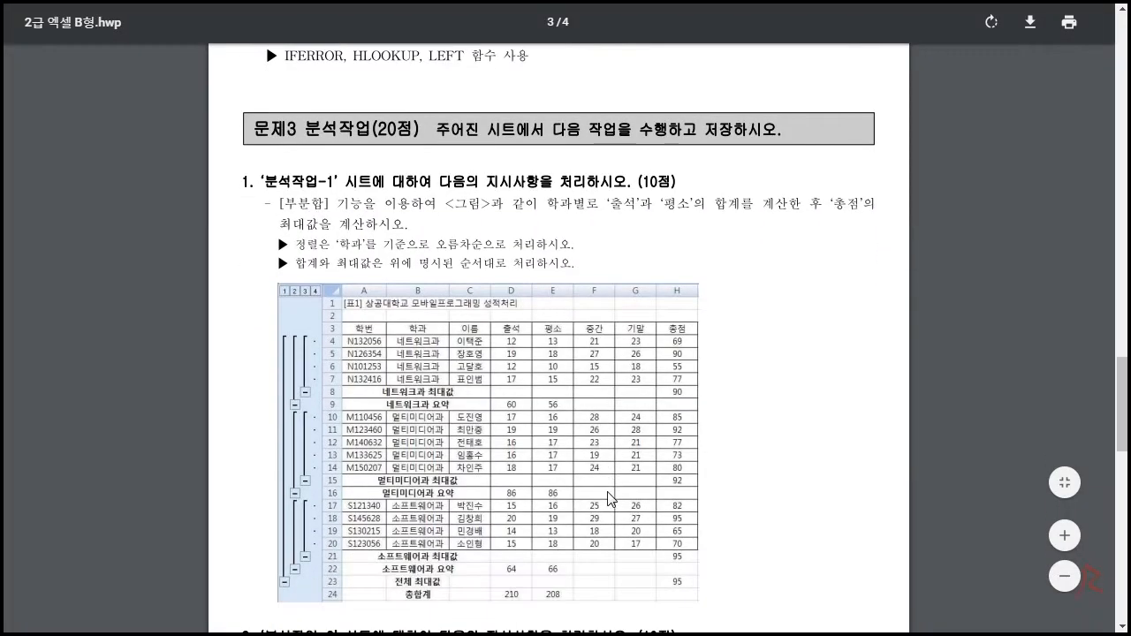
drag(279, 212, 587, 212)
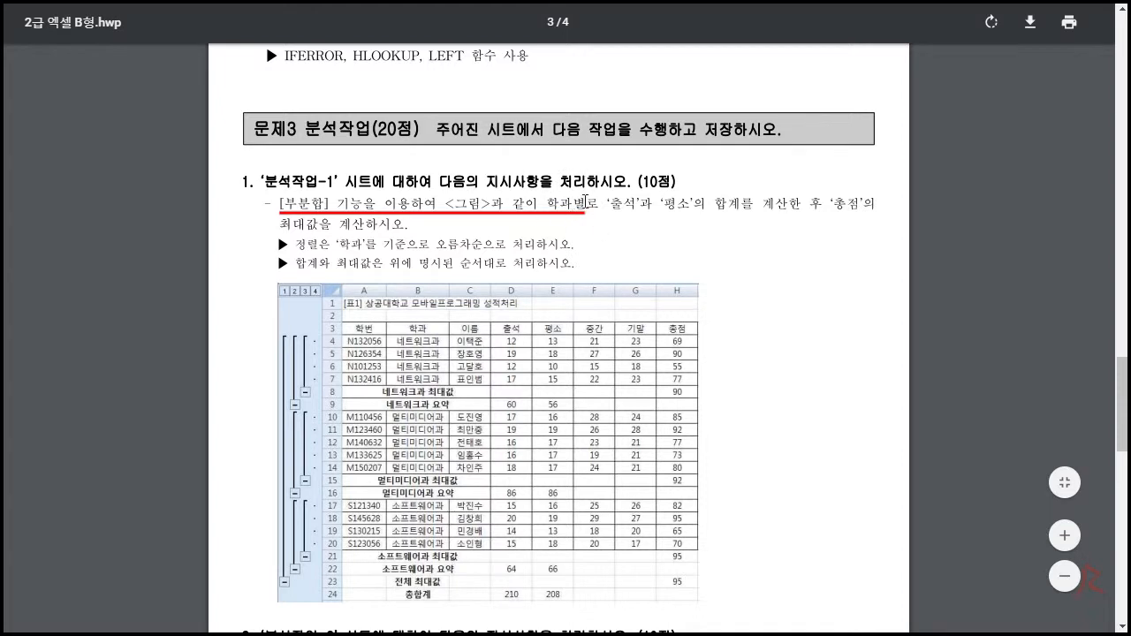
drag(576, 253, 289, 252)
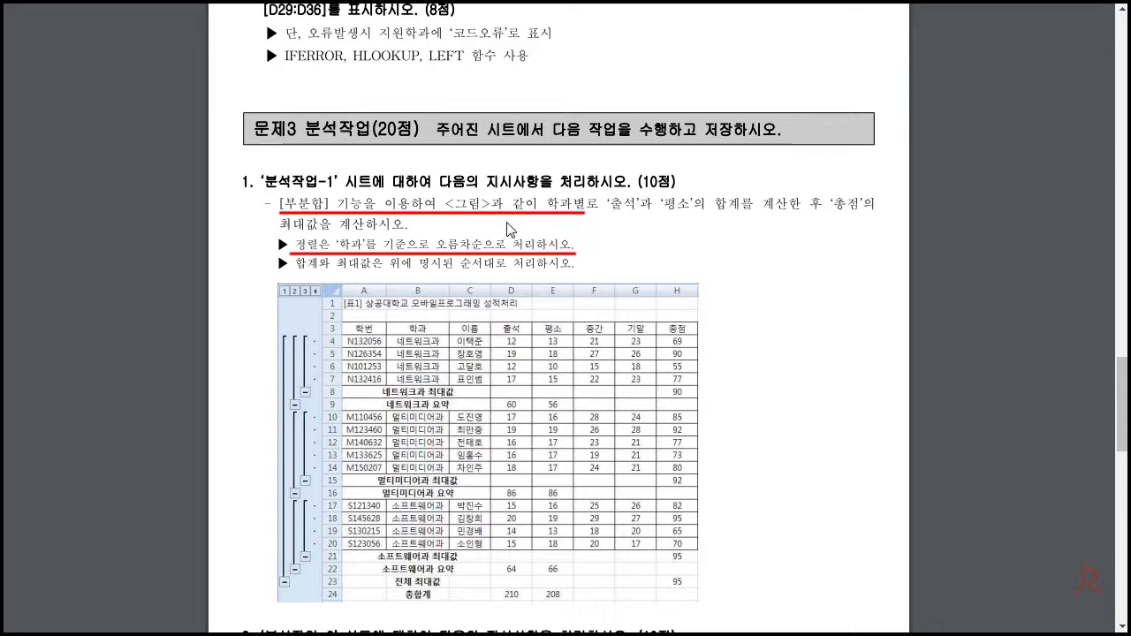
Return to the workbook and sort the grade table A3:H16 on 분석작업-1 by 학과 in ascending order (오름차순).
key(alt+Tab)
drag(79, 229, 568, 474)
click(318, 41)
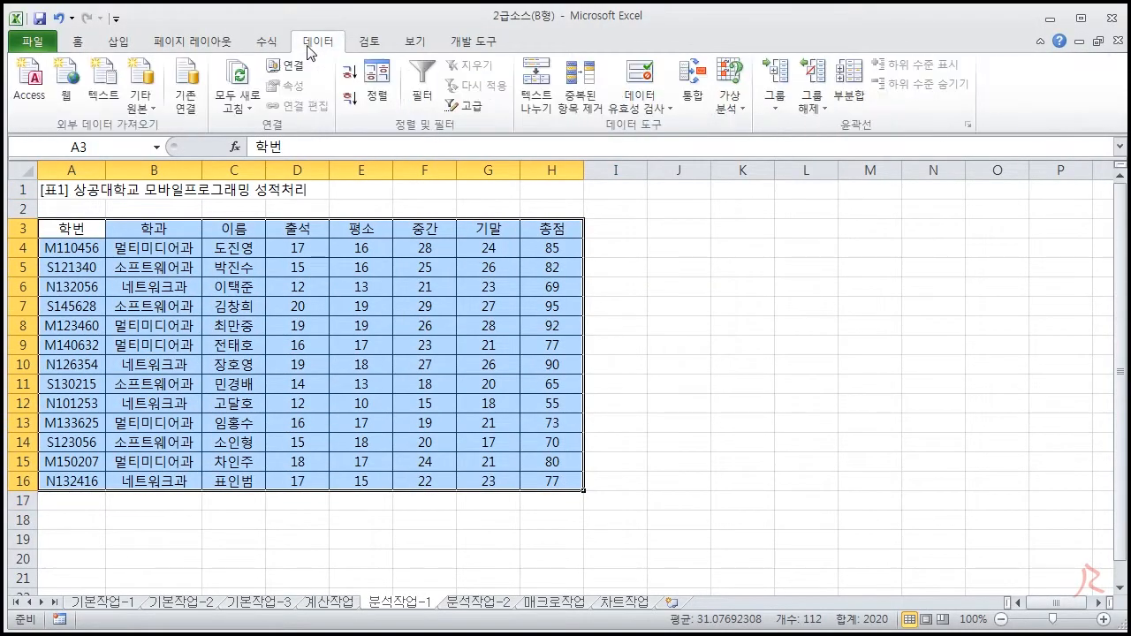
click(376, 88)
click(606, 249)
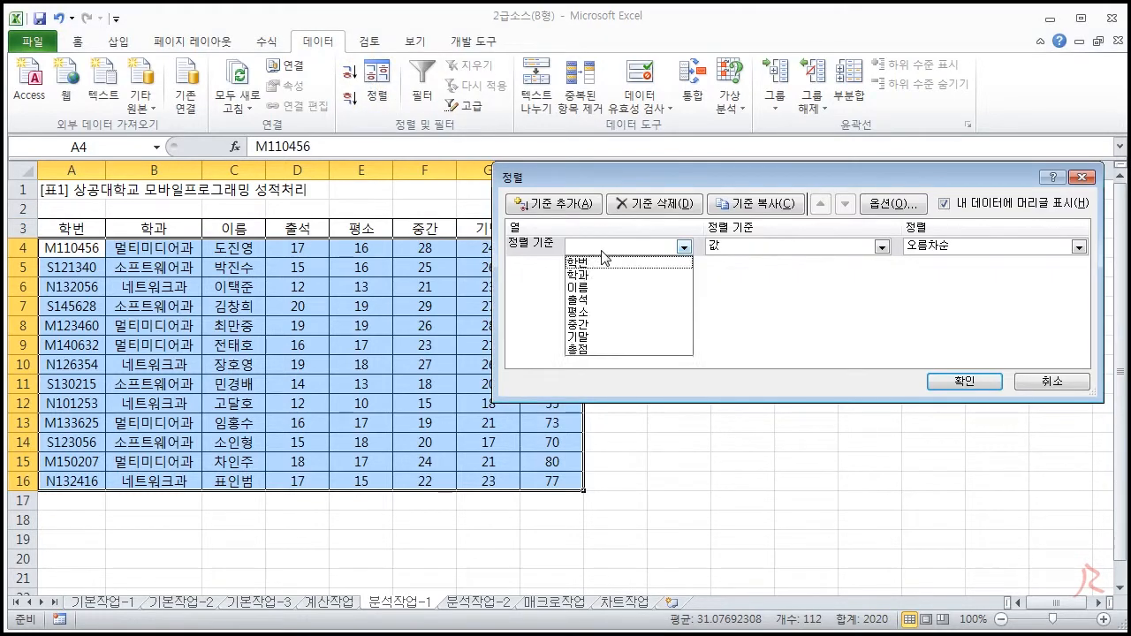
click(598, 275)
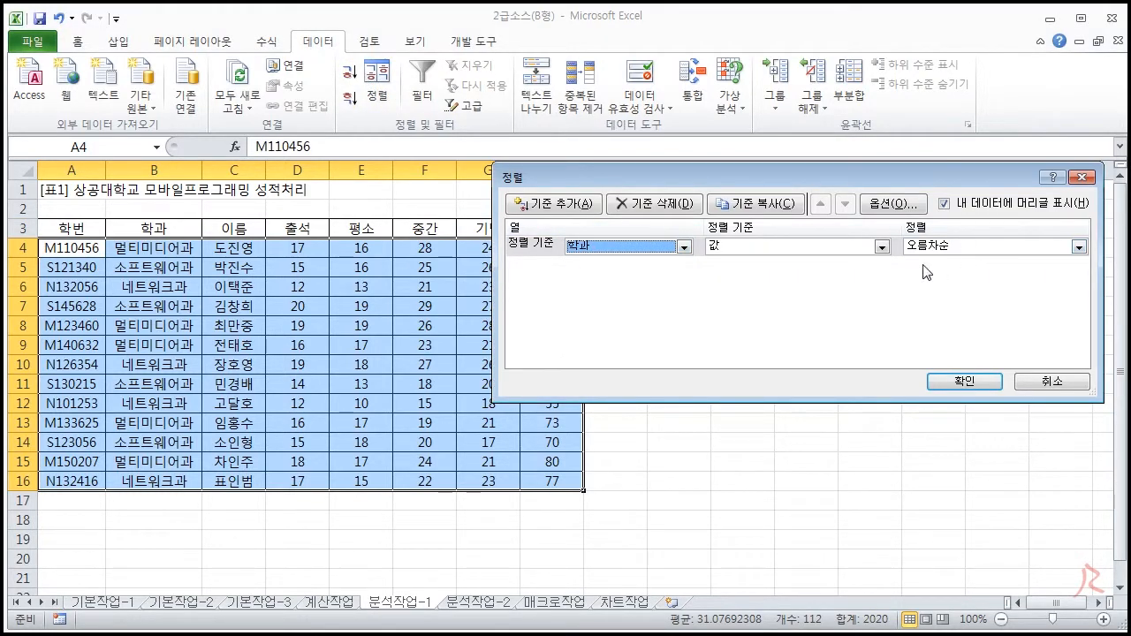
click(957, 385)
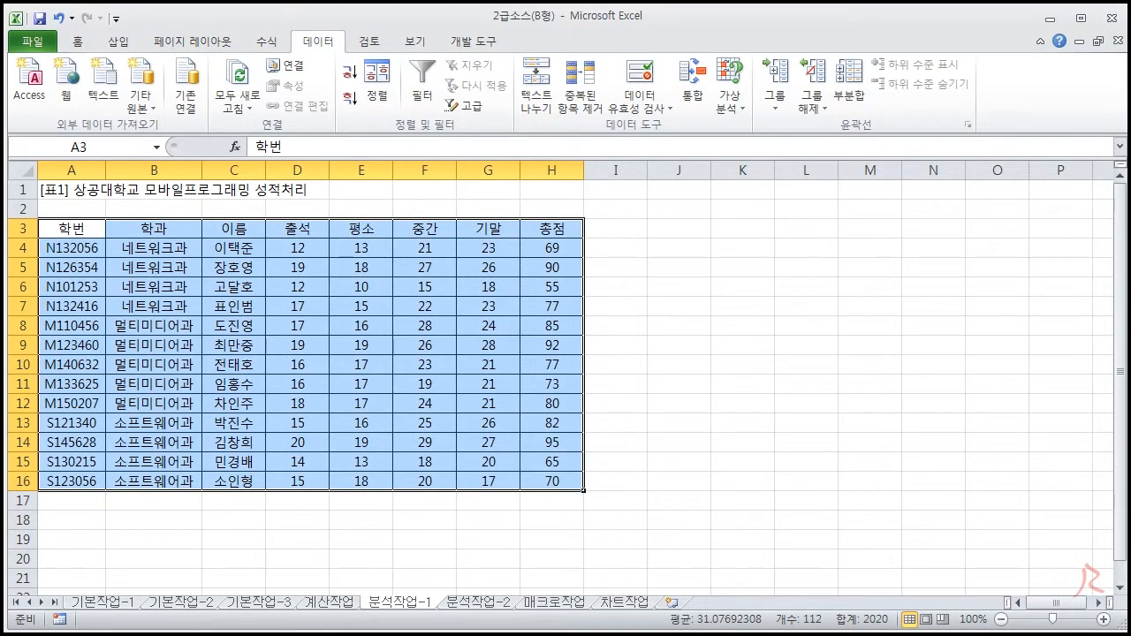
Start a subtotal on the sorted table A3:H16, grouped by 학과 as the exam document asks.
key(alt+Tab)
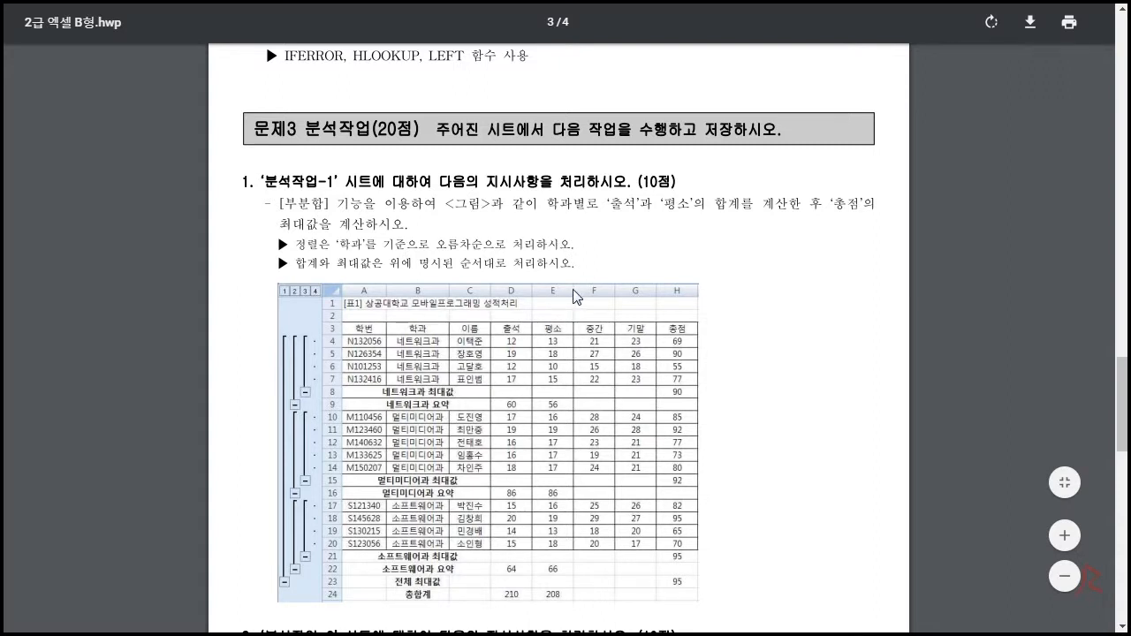
drag(604, 210, 791, 212)
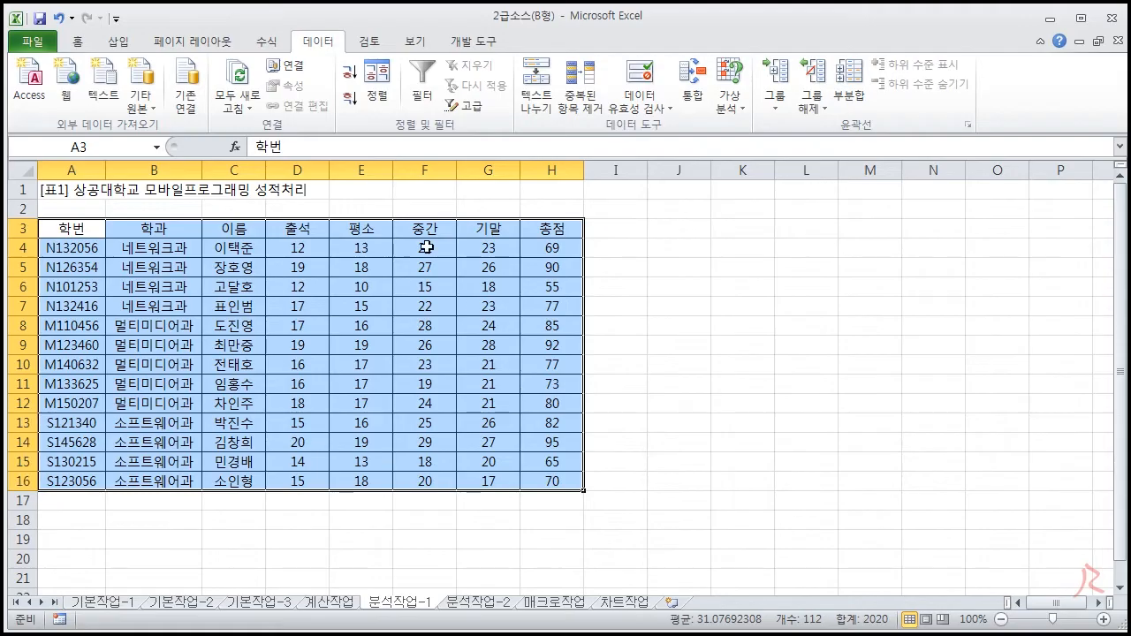
click(848, 88)
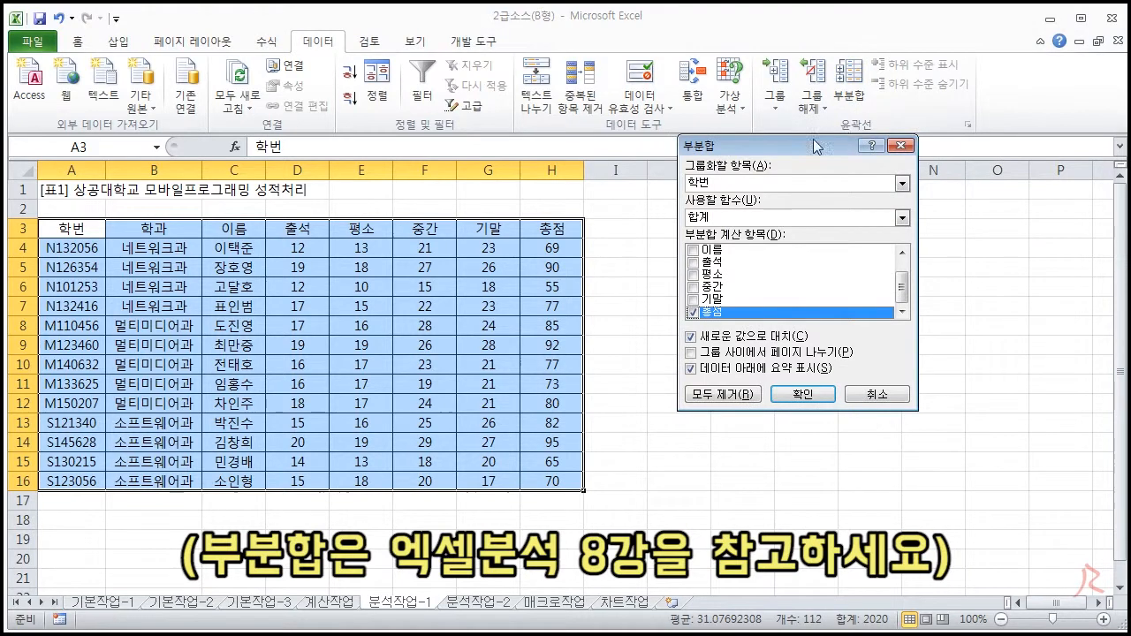
click(717, 183)
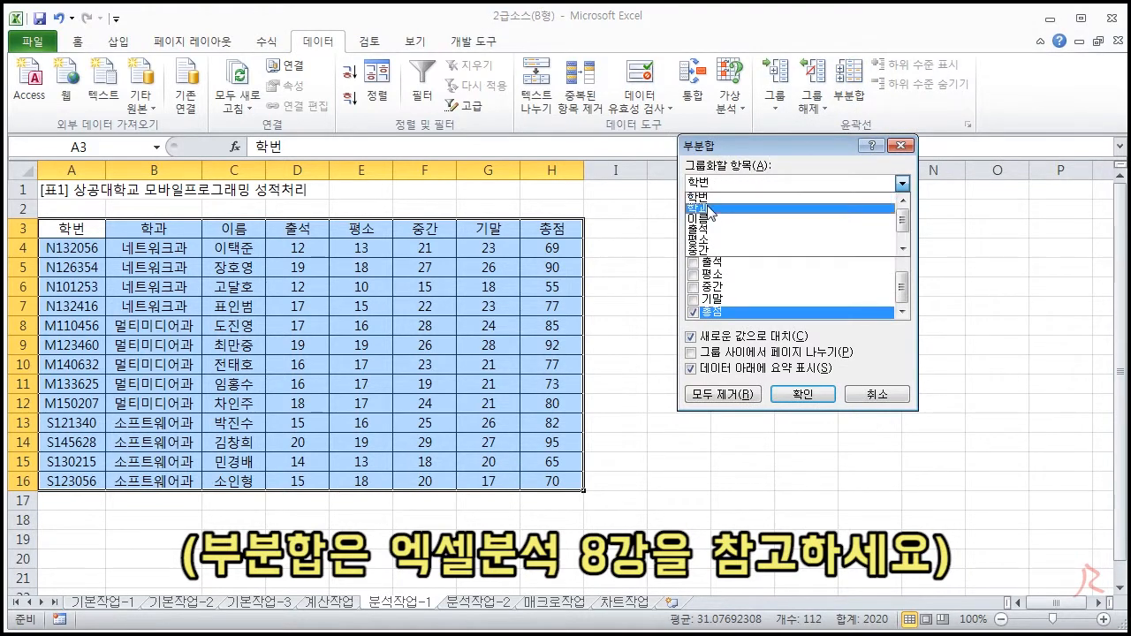
click(707, 205)
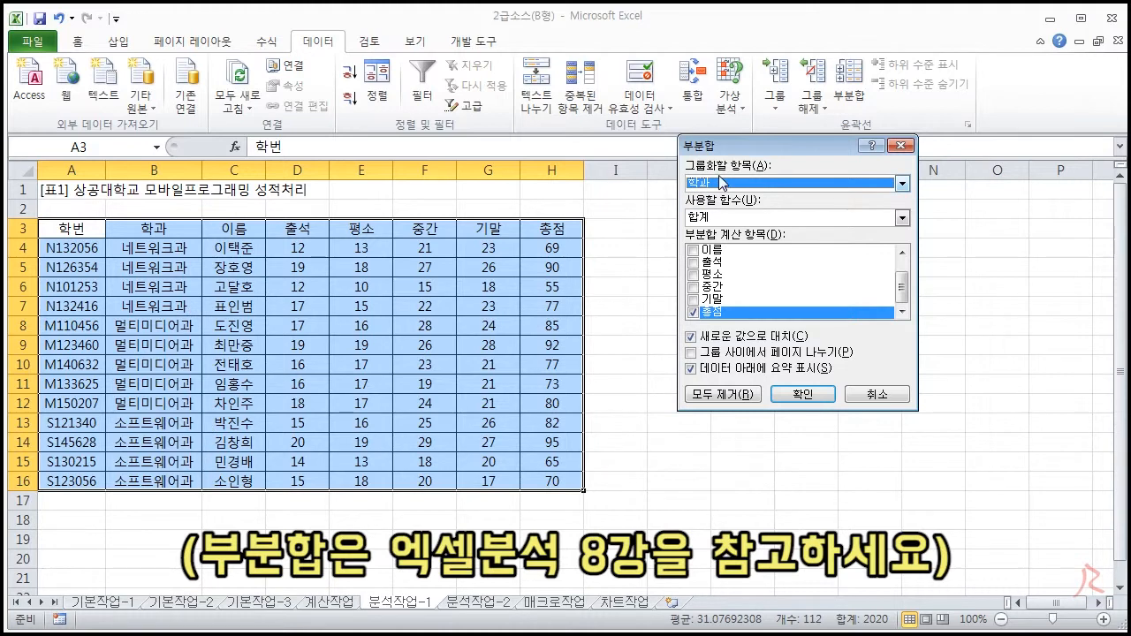
Set the sum (합계) subtotal to calculate only 출석 and 평소, leaving out 총점, and apply it.
click(692, 314)
scroll(884, 291, up, 1)
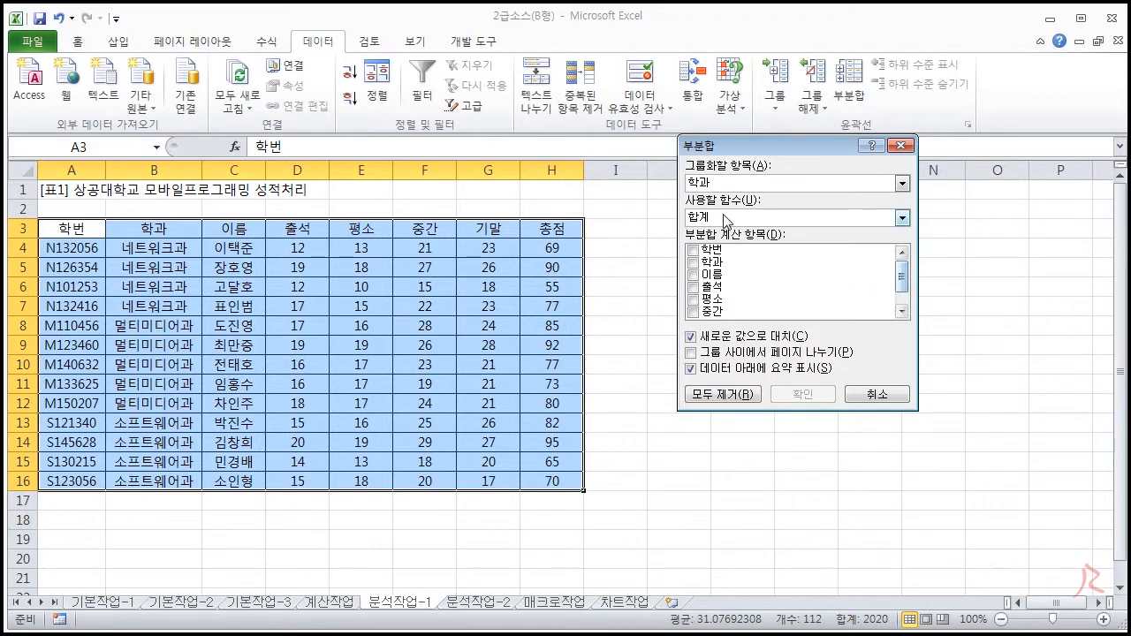
click(692, 287)
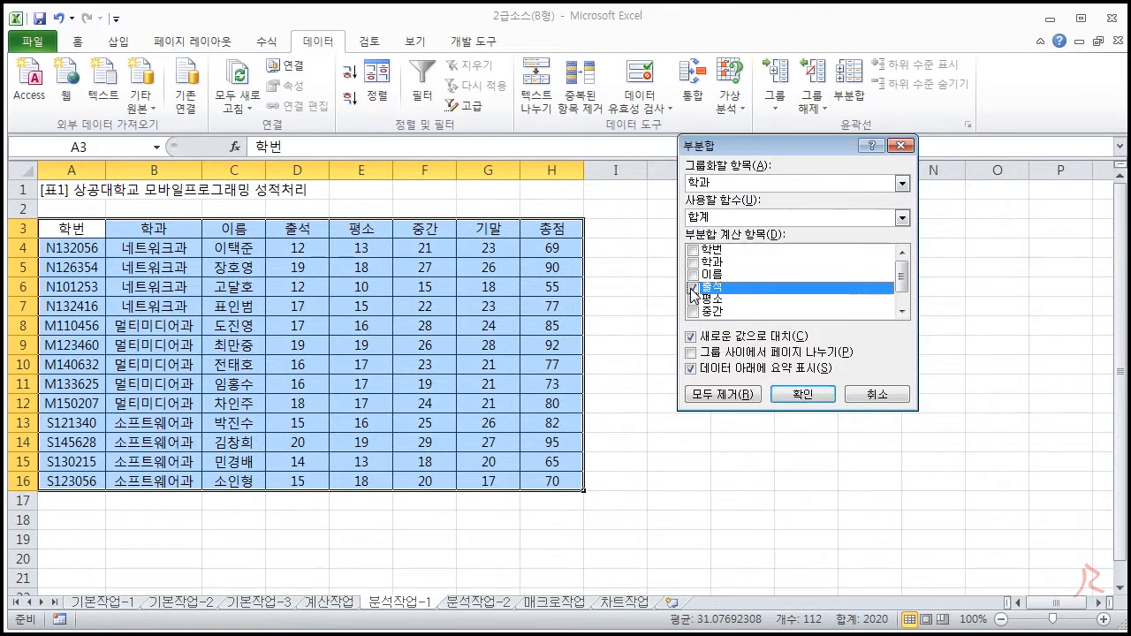
click(693, 299)
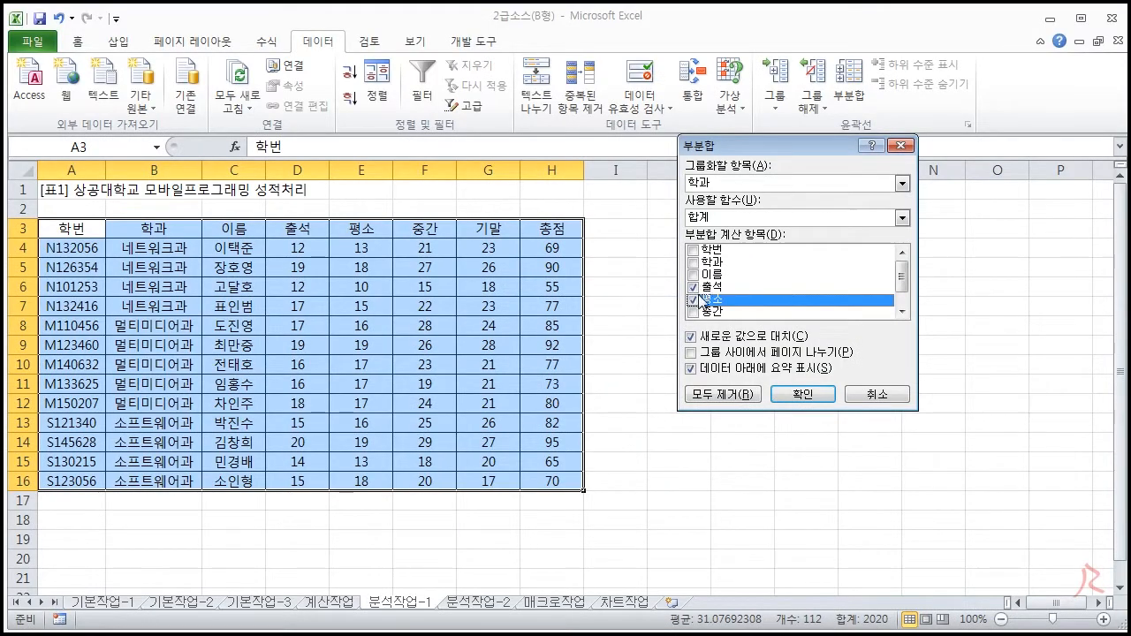
click(901, 298)
mouse_move(901, 293)
mouse_down()
mouse_move(902, 268)
mouse_move(904, 304)
mouse_move(903, 270)
mouse_up()
click(904, 296)
drag(903, 290, 903, 263)
click(795, 394)
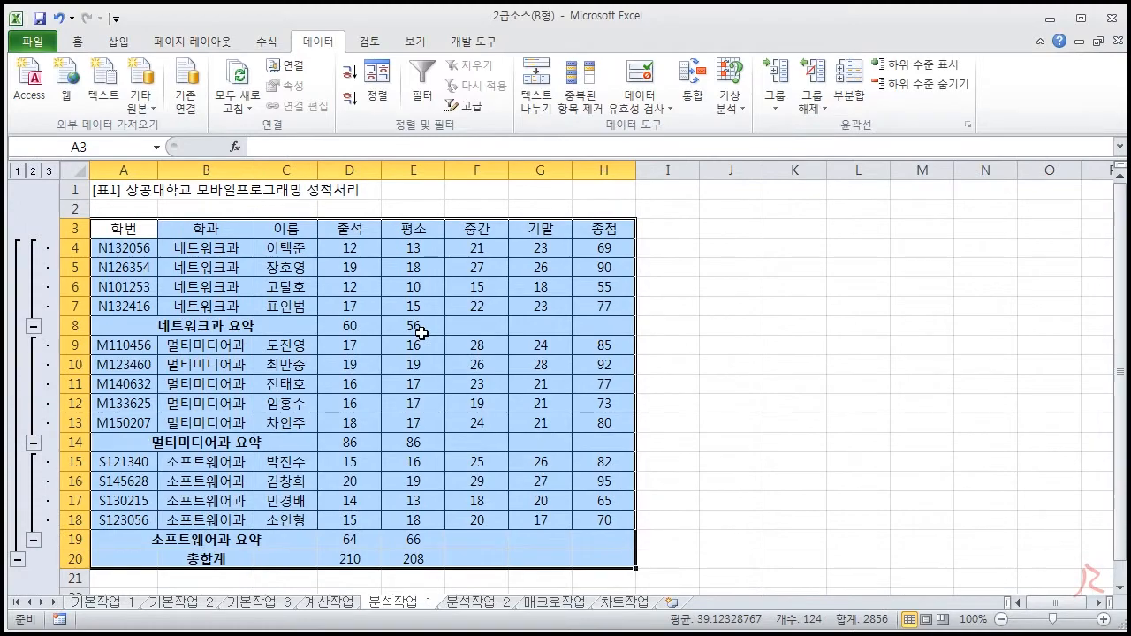
Add a second subtotal with the 최대값 of only 총점, without replacing the existing one, and auto-fit the 학과 column's width.
click(848, 89)
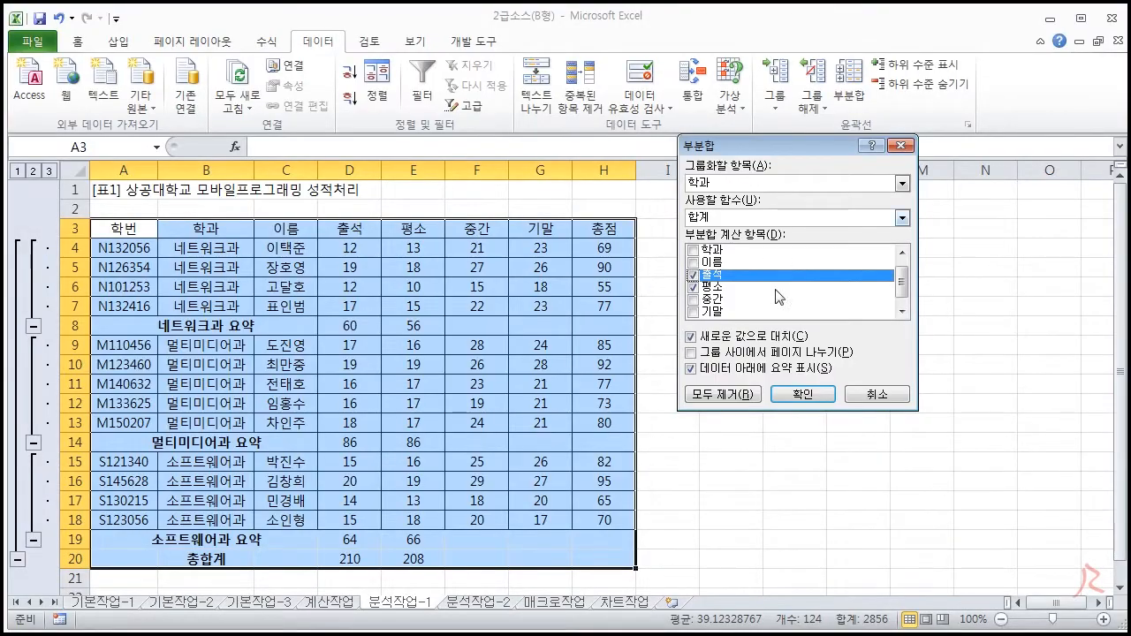
click(707, 219)
click(704, 262)
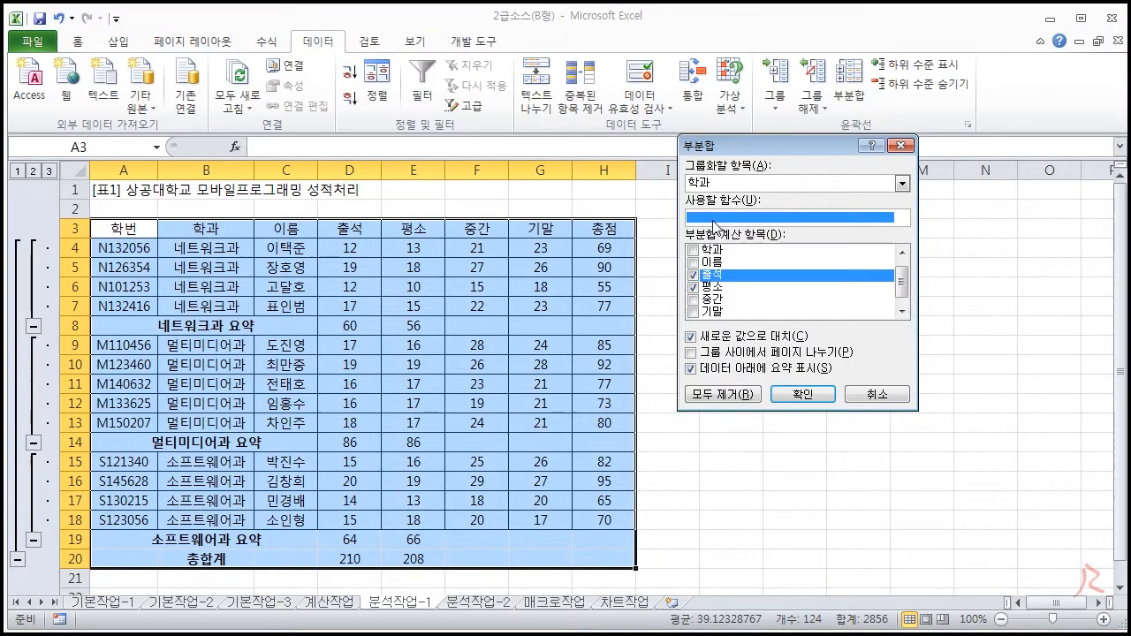
click(694, 275)
click(694, 287)
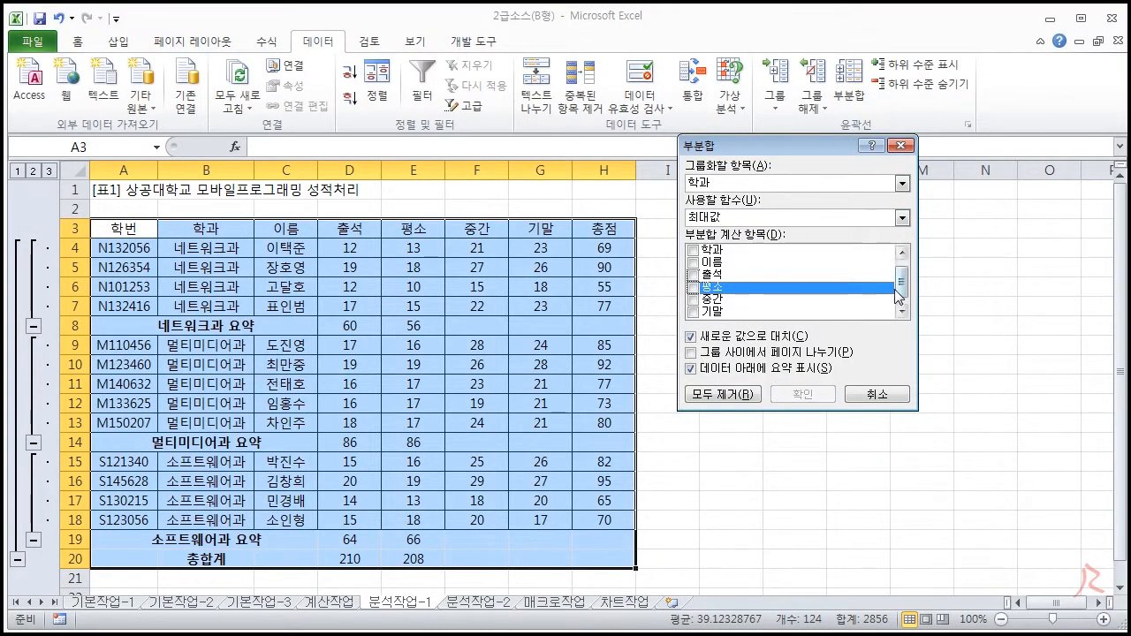
scroll(692, 314, down, 1)
click(693, 313)
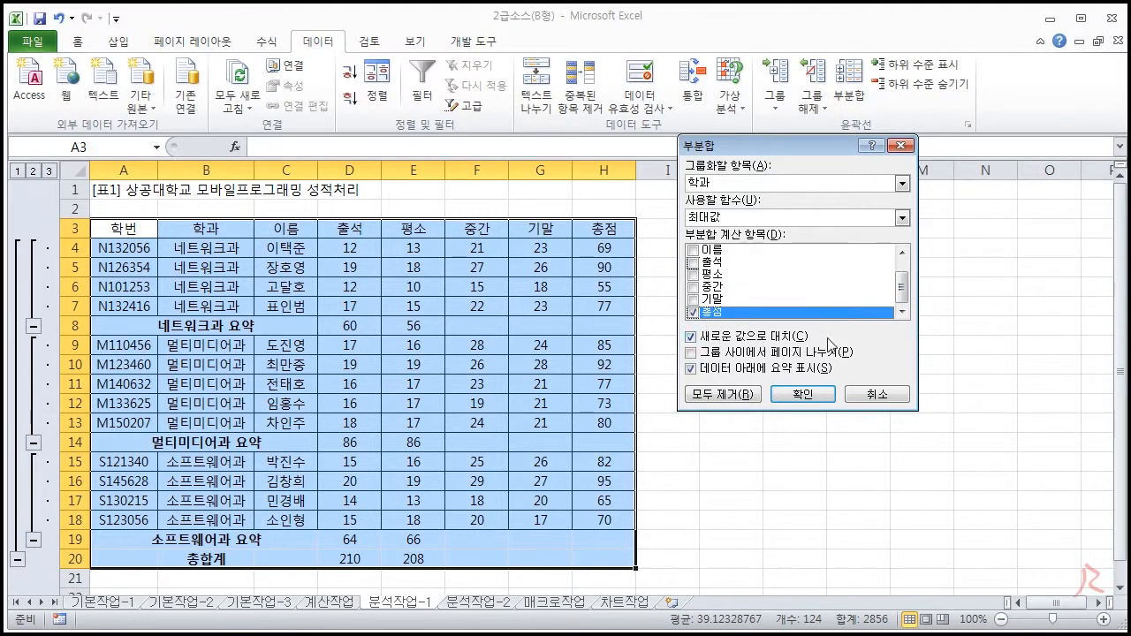
click(690, 339)
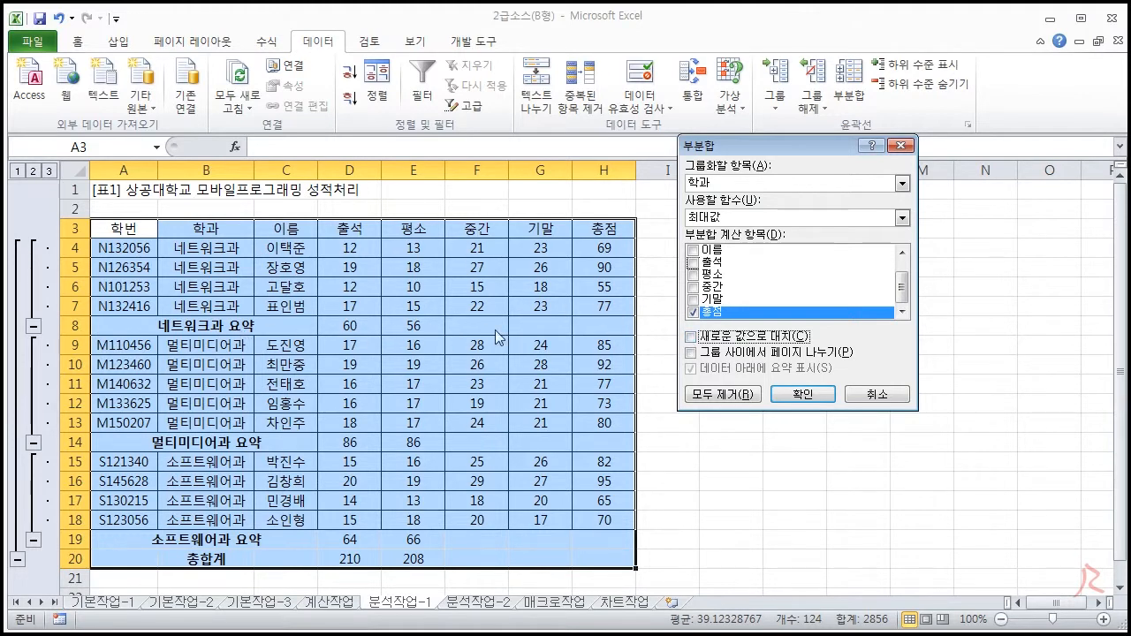
click(813, 393)
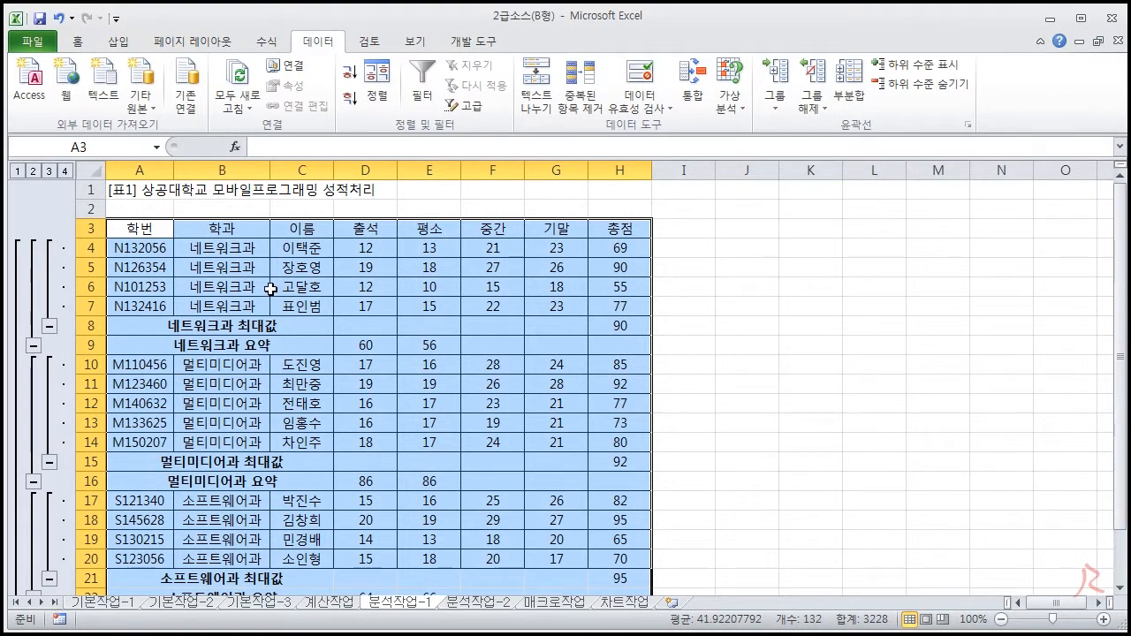
double_click(269, 170)
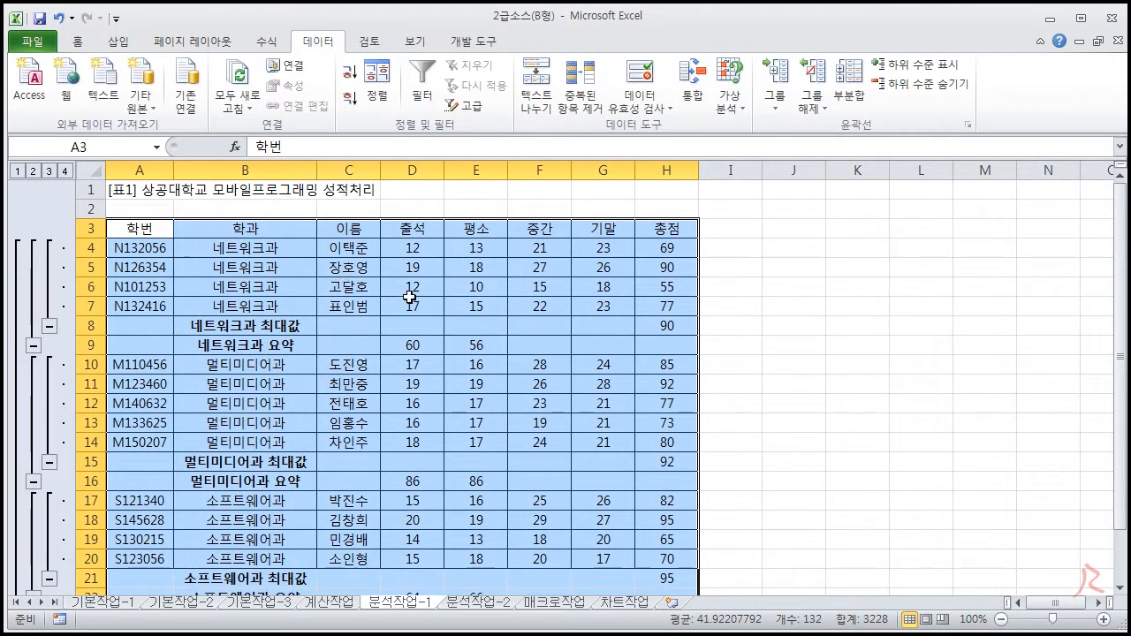
Compare the subtotal result with the exam document and examine the 분석작업-2 instructions on the 포지션 order and 가입기간 cell color.
key(alt+Tab)
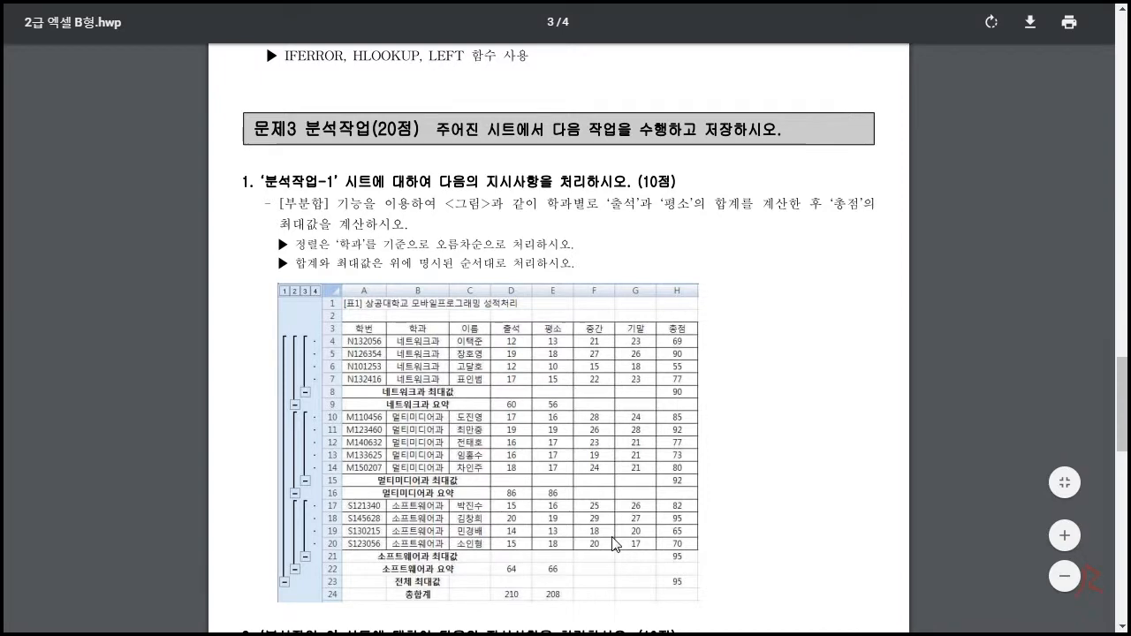
scroll(583, 566, down, 4)
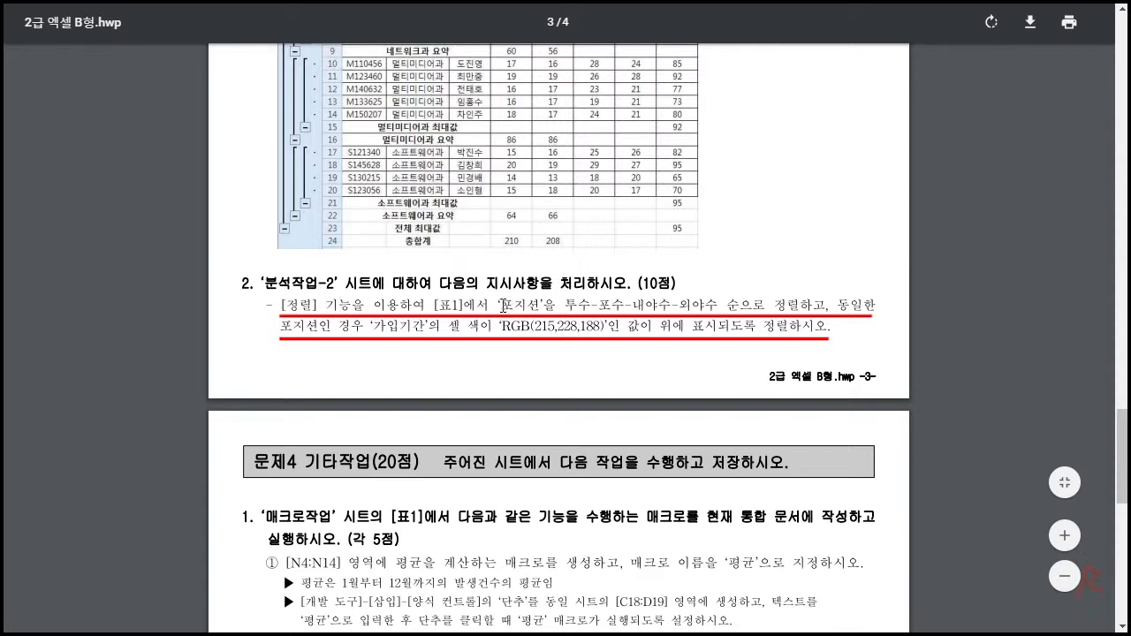
drag(500, 306, 569, 307)
drag(500, 308, 756, 309)
click(838, 309)
drag(838, 310, 881, 310)
drag(281, 328, 389, 328)
drag(497, 306, 604, 307)
drag(376, 325, 420, 325)
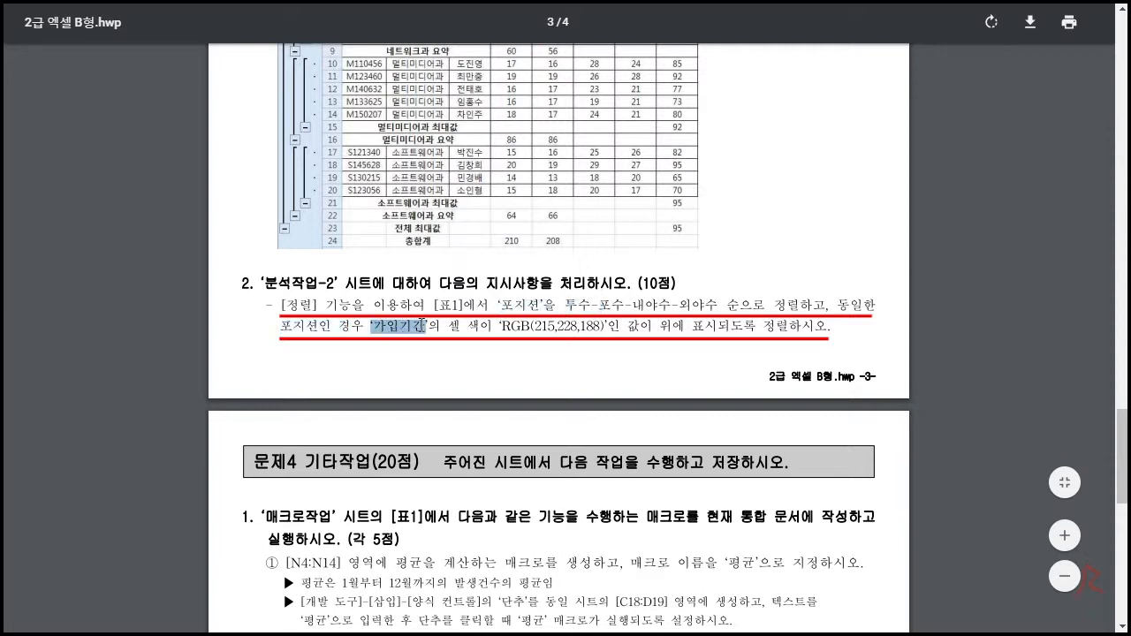
drag(430, 326, 638, 325)
click(636, 325)
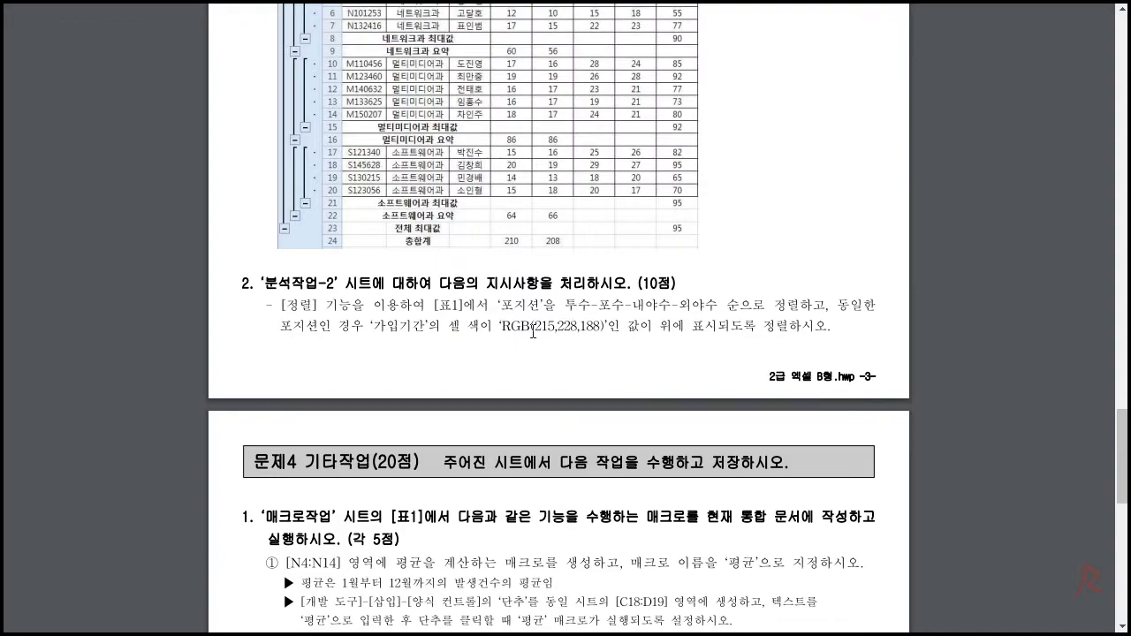
scroll(567, 313, up, 10)
scroll(540, 328, up, 4)
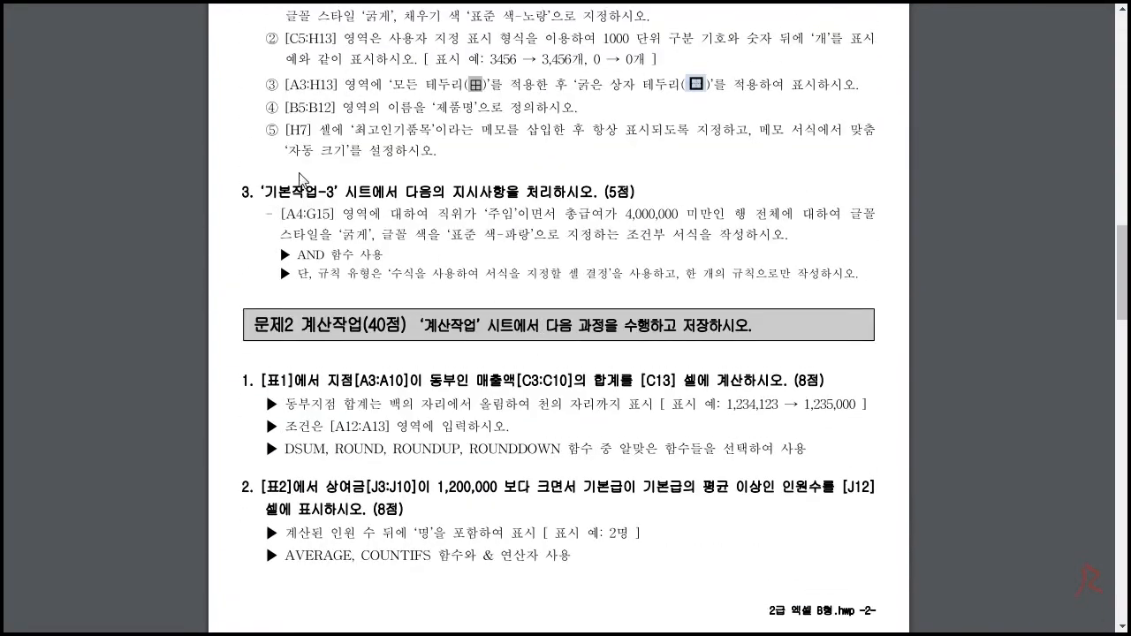
scroll(288, 243, down, 13)
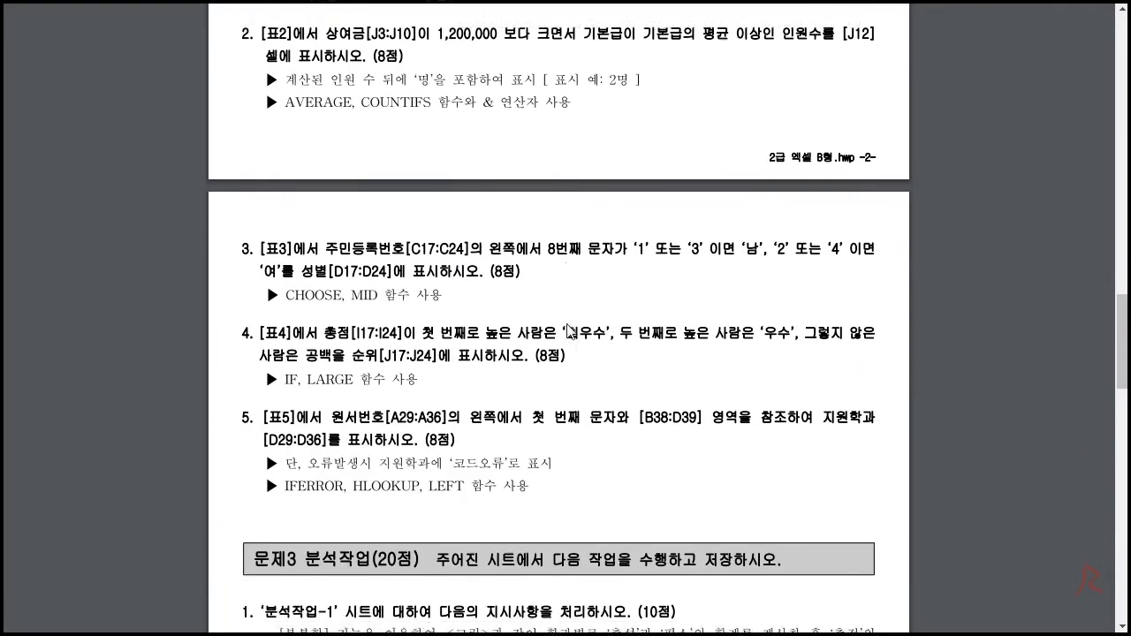
scroll(571, 325, down, 3)
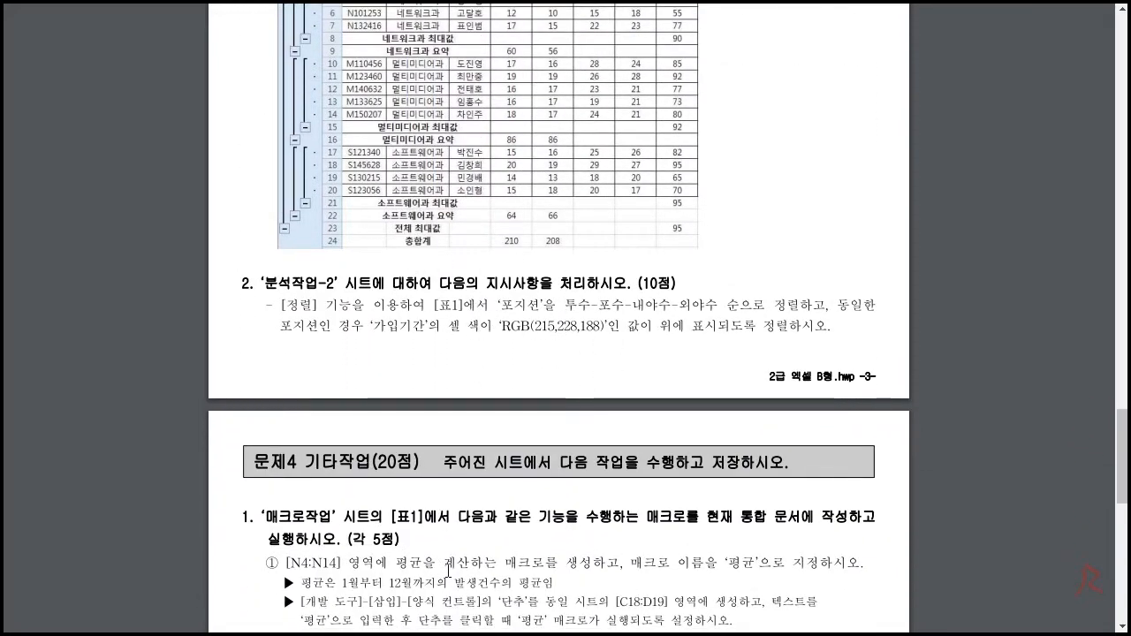
Switch to Excel's 분석작업-2 sheet and start a custom sort of table A3:G17 with 포지션 as the first sort column.
key(alt+Tab)
click(498, 604)
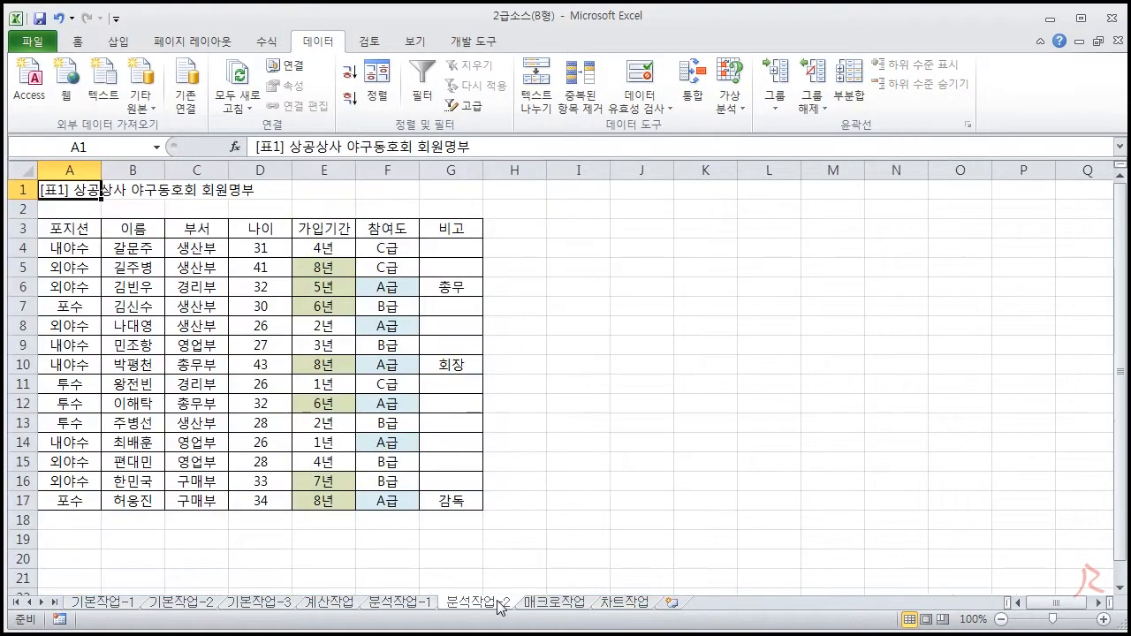
drag(69, 228, 468, 504)
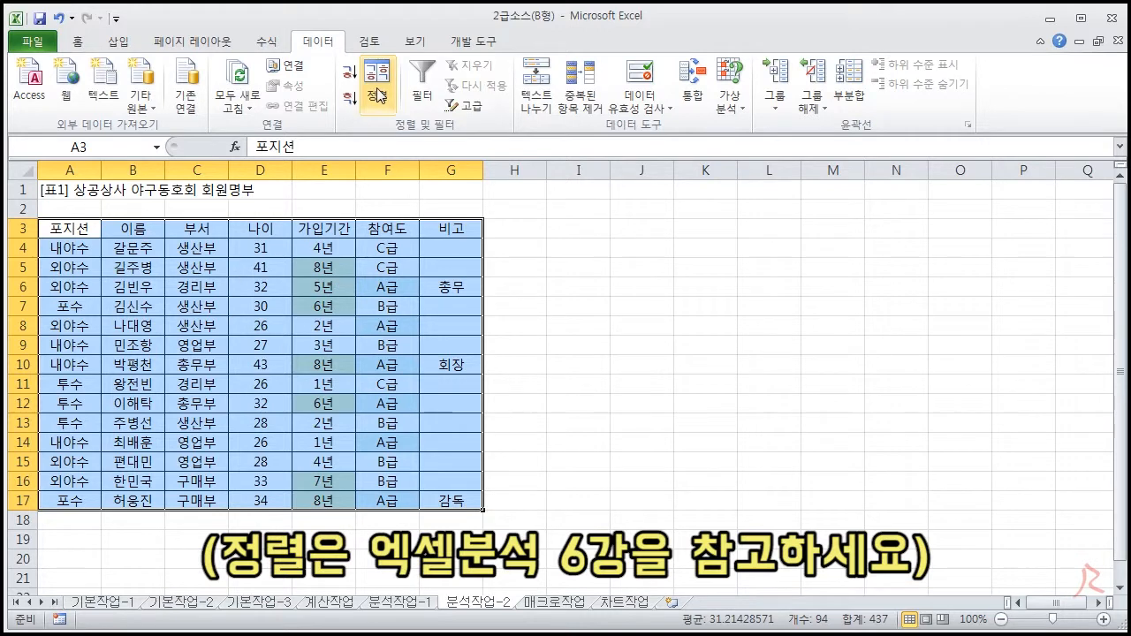
click(375, 97)
drag(568, 179, 442, 177)
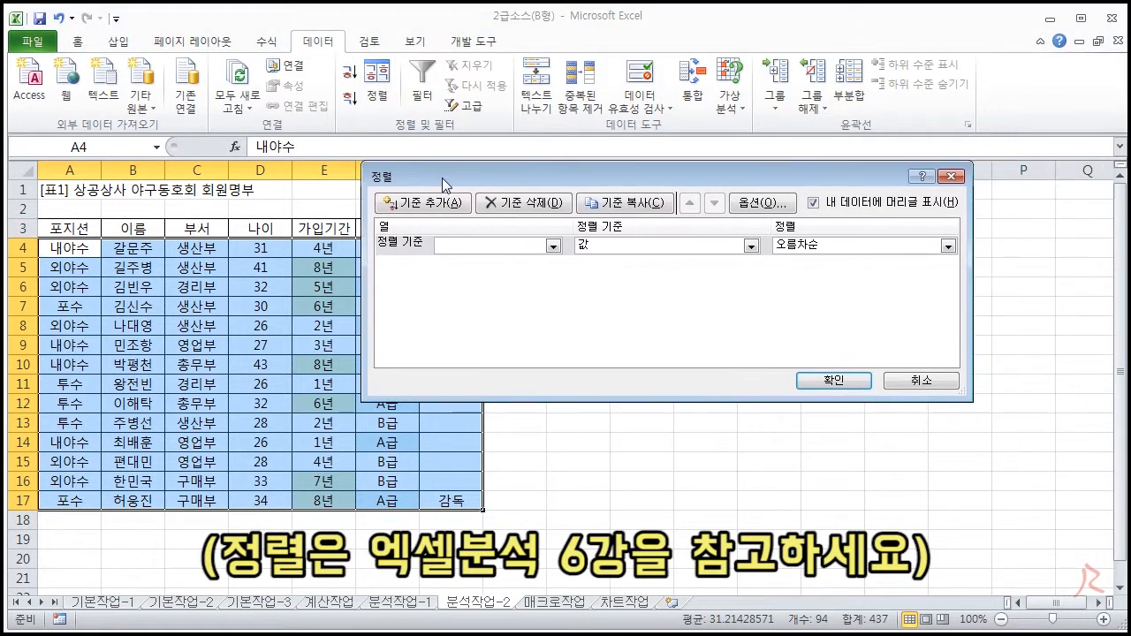
click(552, 246)
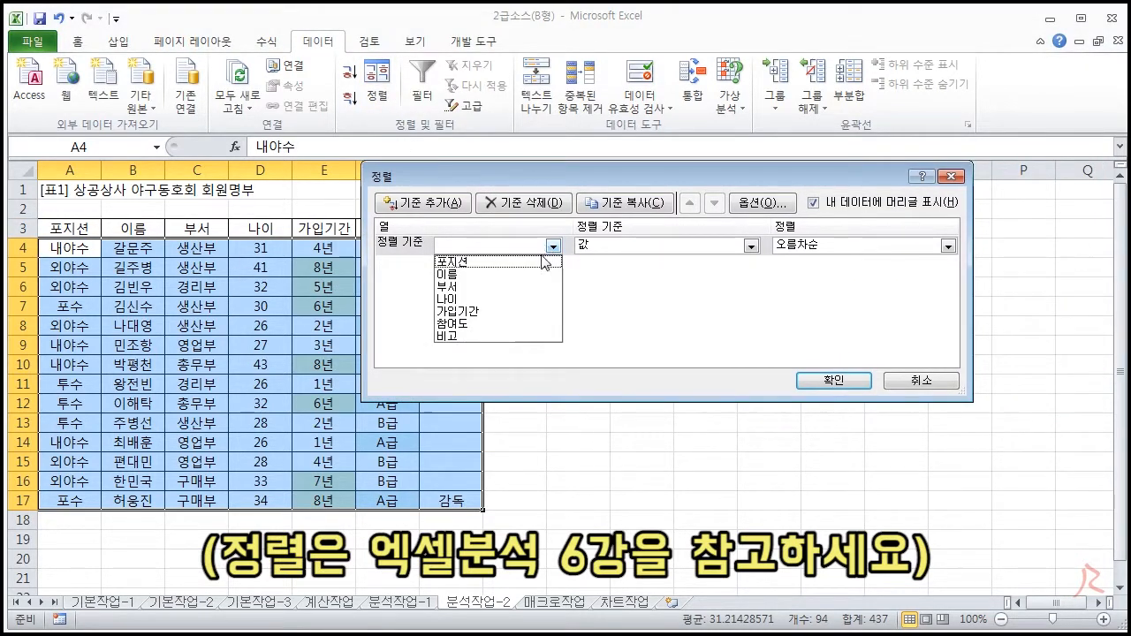
click(491, 263)
Create the custom list 투수, 포수, 내야수, 외야수 as given in the exam document and use it as the 포지션 sort order.
click(809, 246)
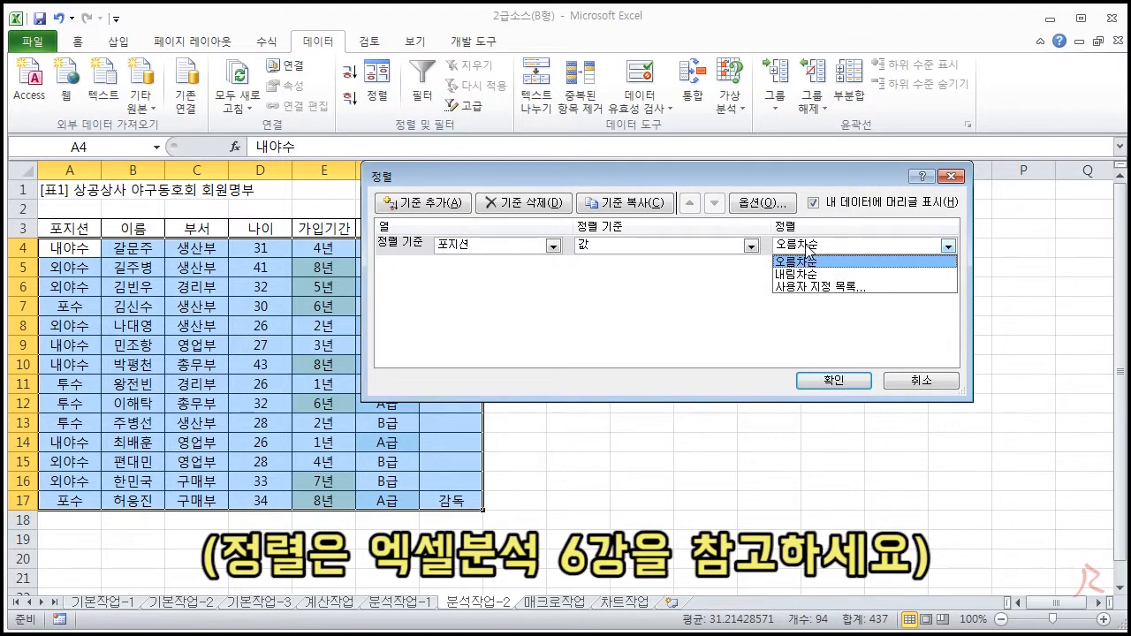
click(807, 287)
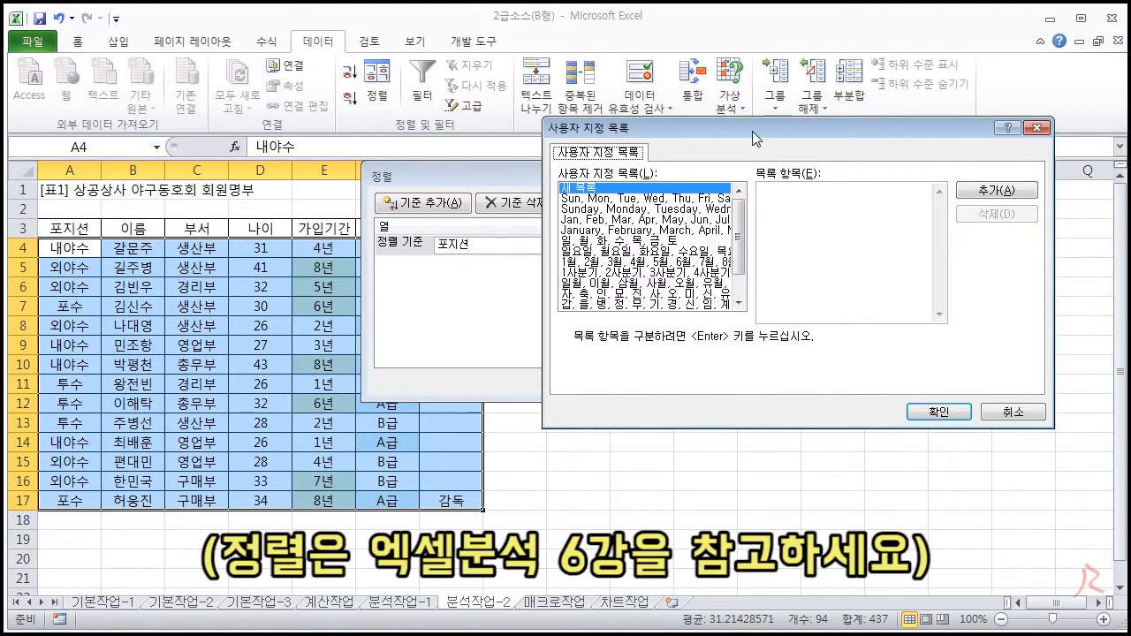
drag(752, 132, 698, 163)
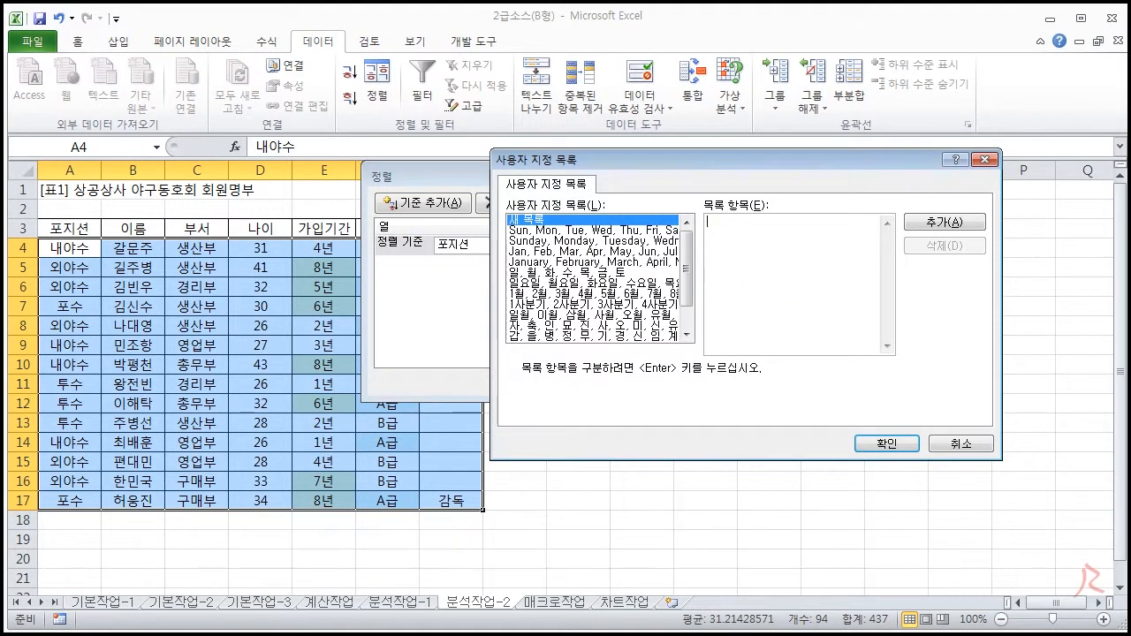
key(alt+Tab)
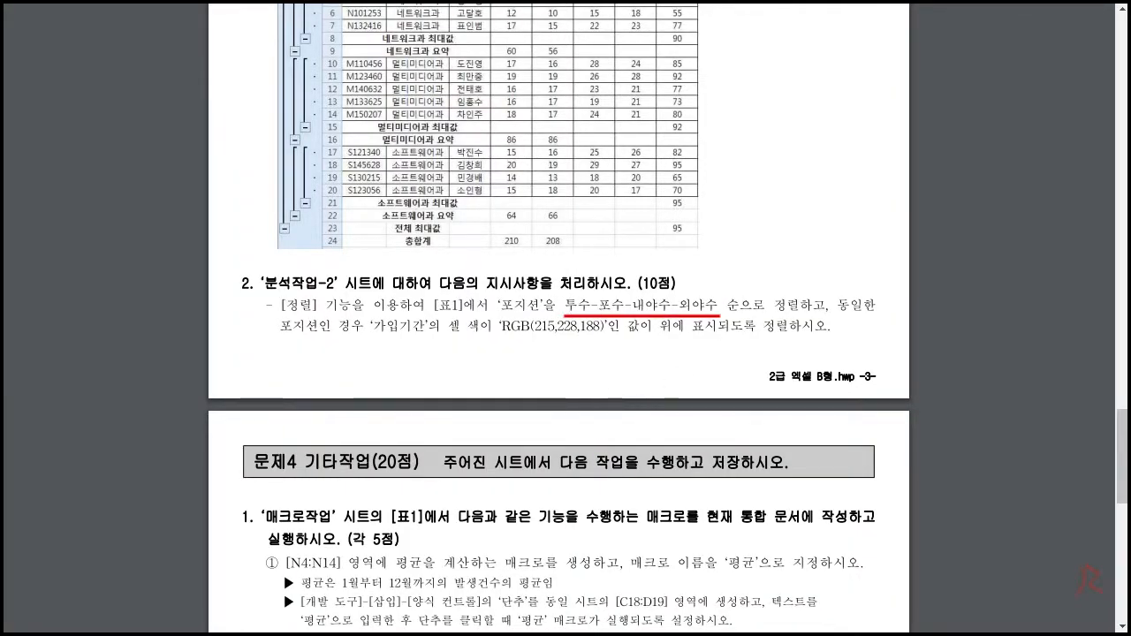
key(alt+Tab)
text(투수)
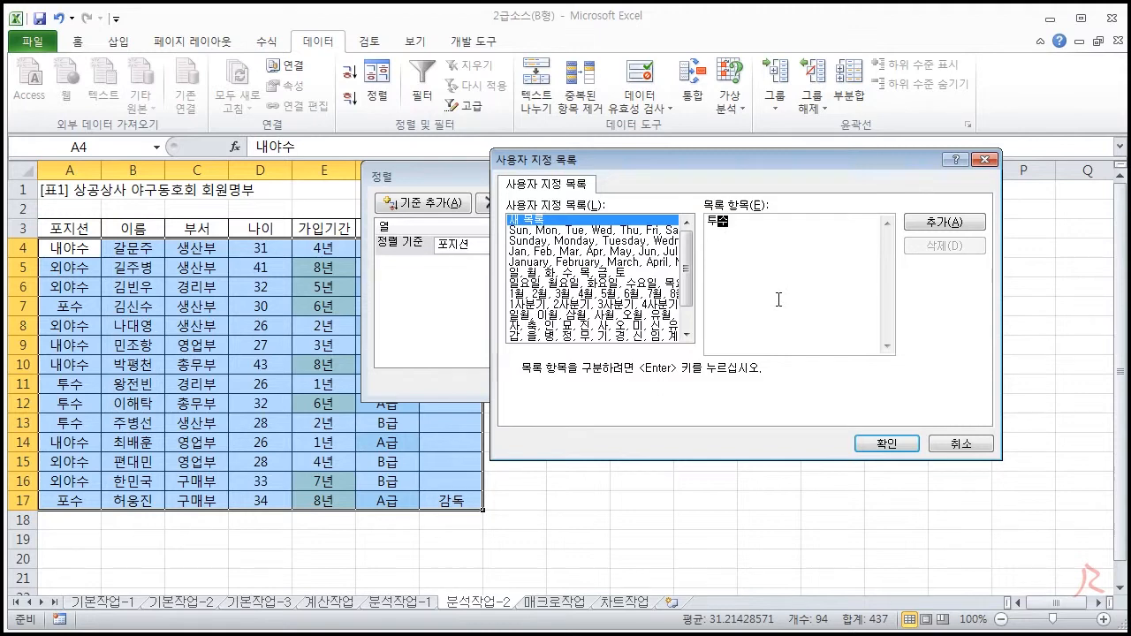
text( 포수 내야수 외야수)
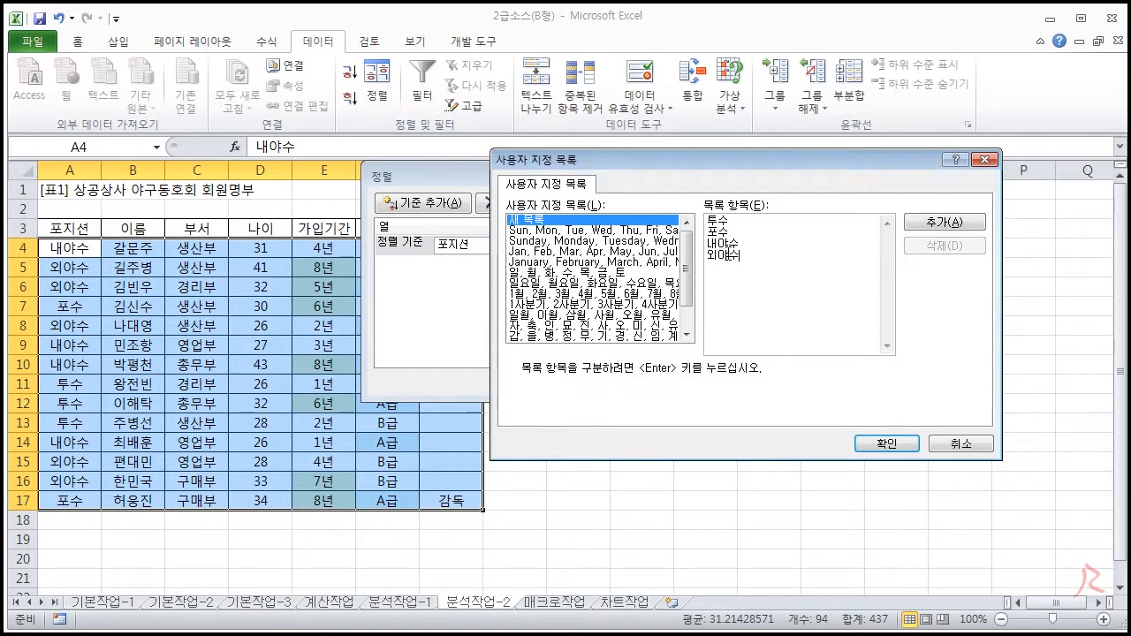
click(913, 227)
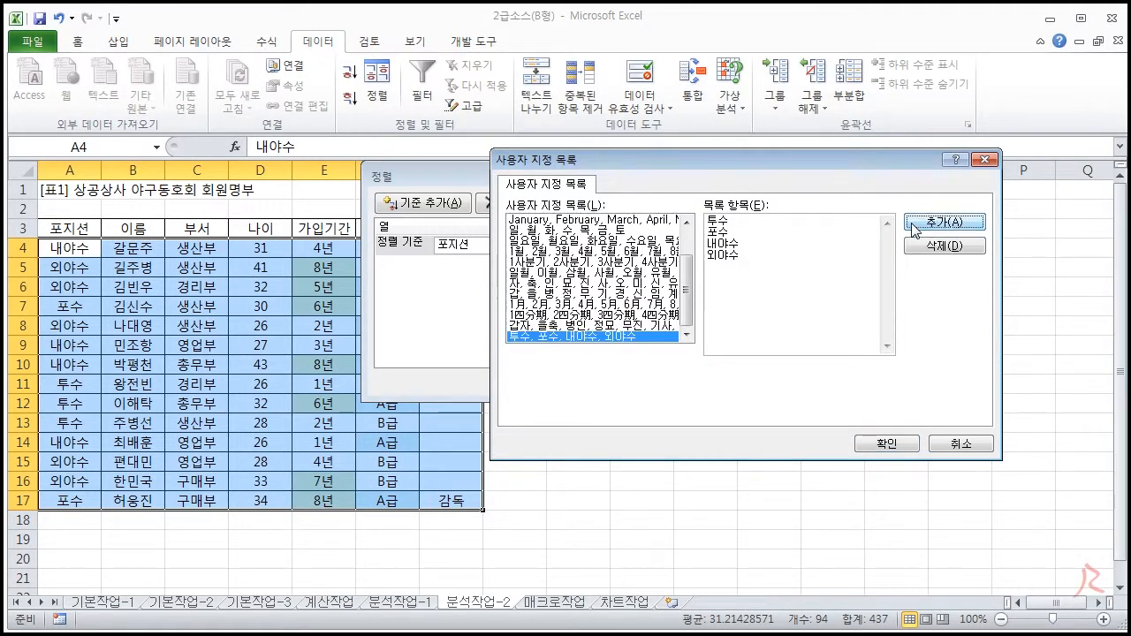
click(905, 448)
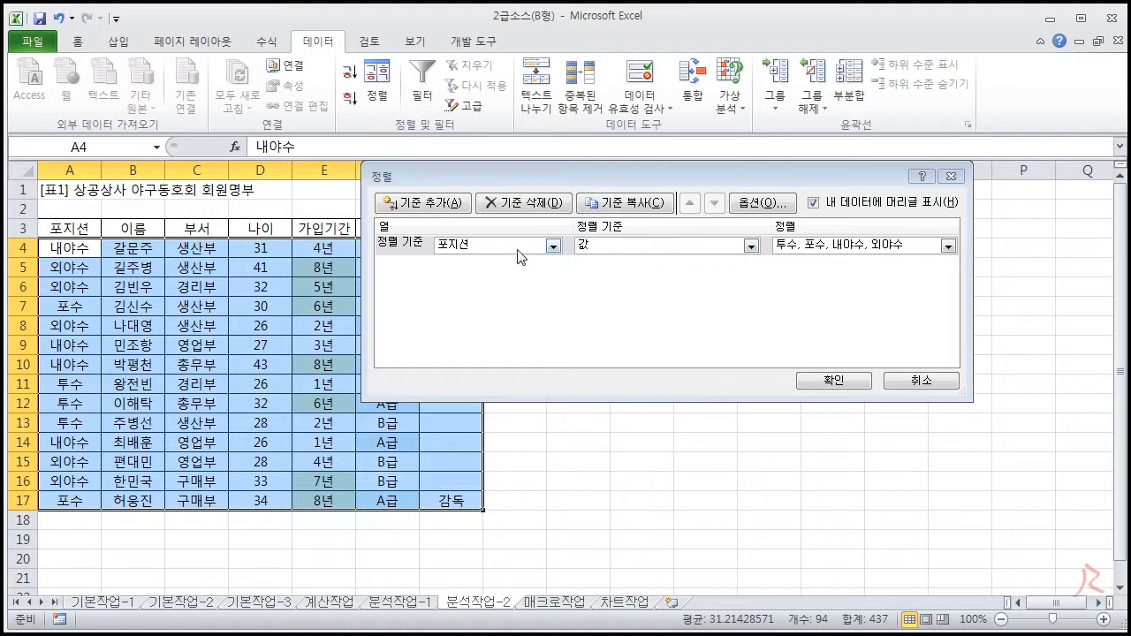
Add a second sort level on 가입기간 based on cell color (셀 색), as the exam document specifies.
click(454, 212)
key(alt+Tab)
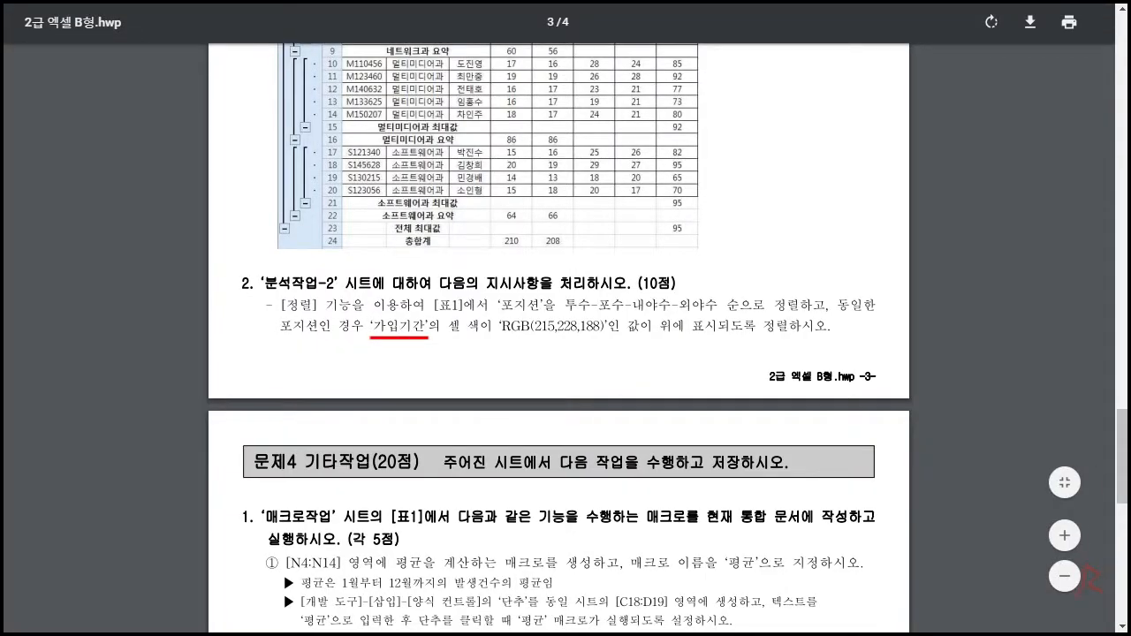
key(alt+Tab)
click(553, 265)
click(495, 328)
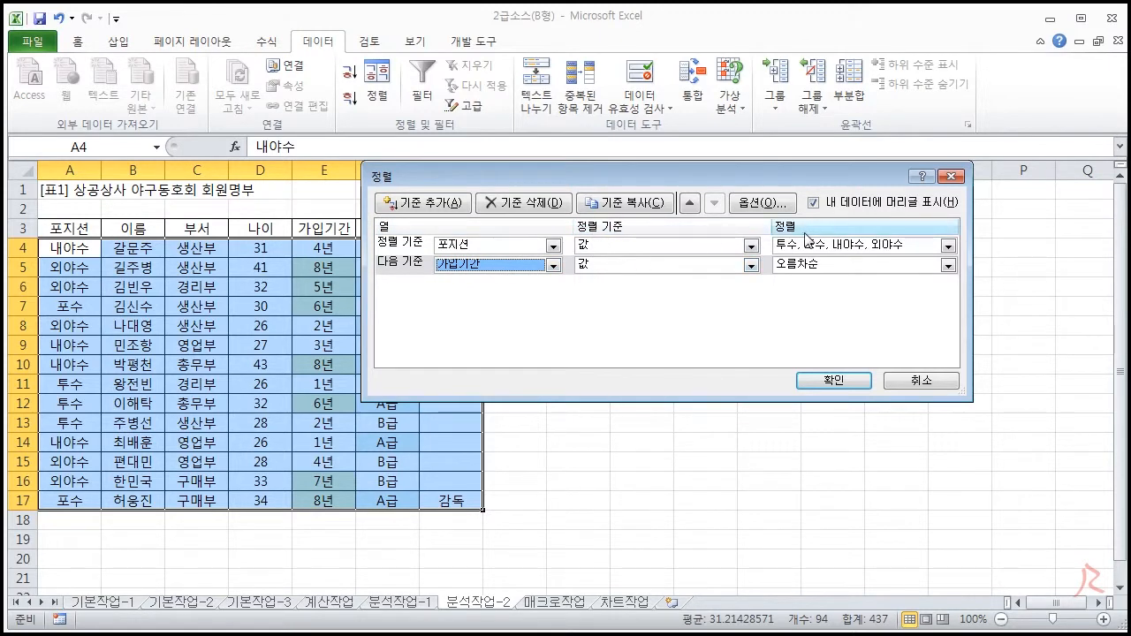
click(751, 265)
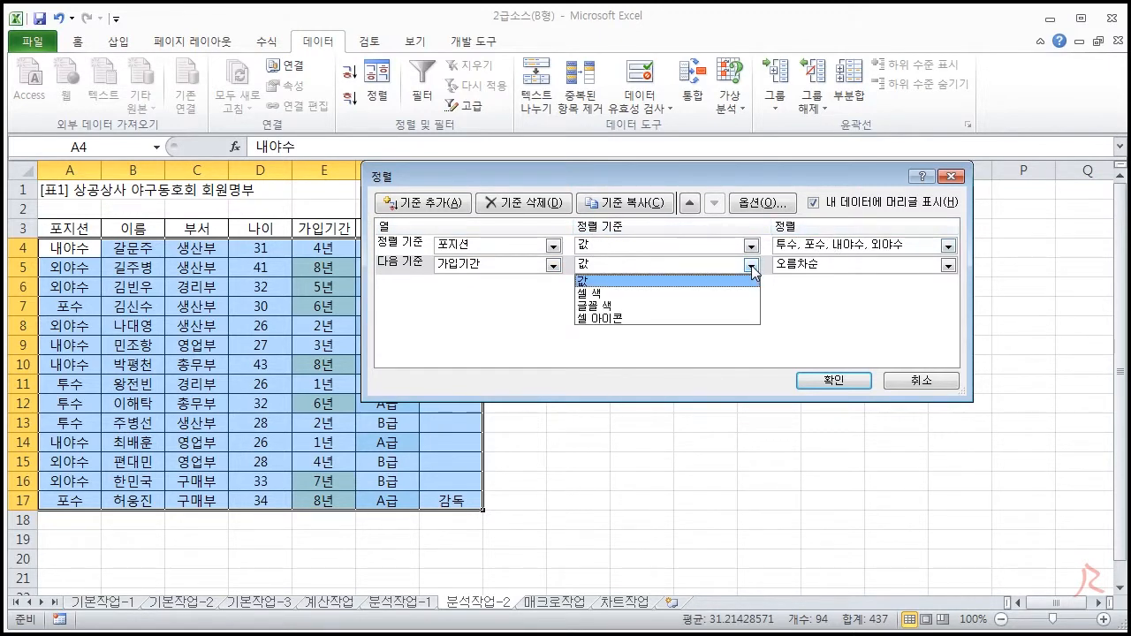
click(705, 292)
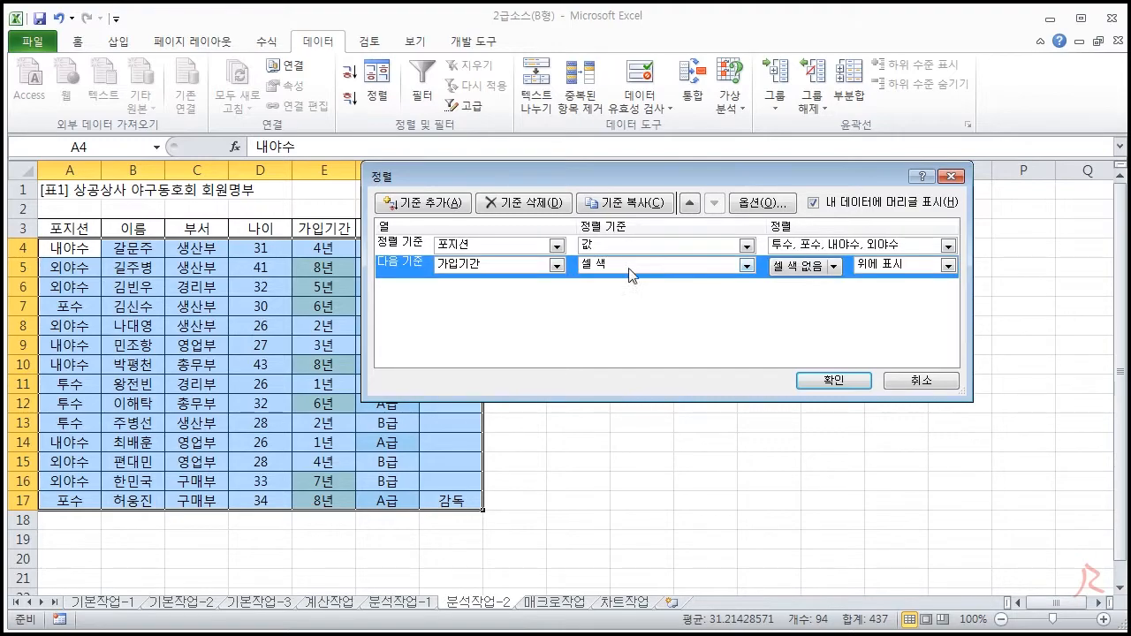
Set the 가입기간 level to place the green RGB(215,228,188) cell color on top (위에 표시), checking the exam document, and apply the sort.
key(alt+Tab)
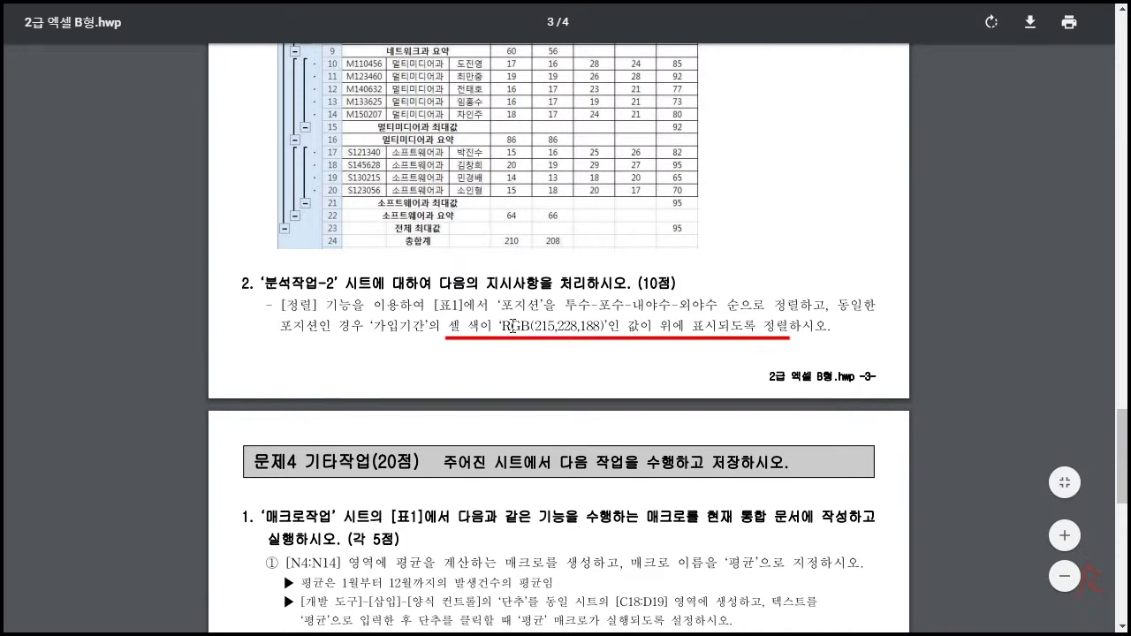
drag(536, 325, 602, 326)
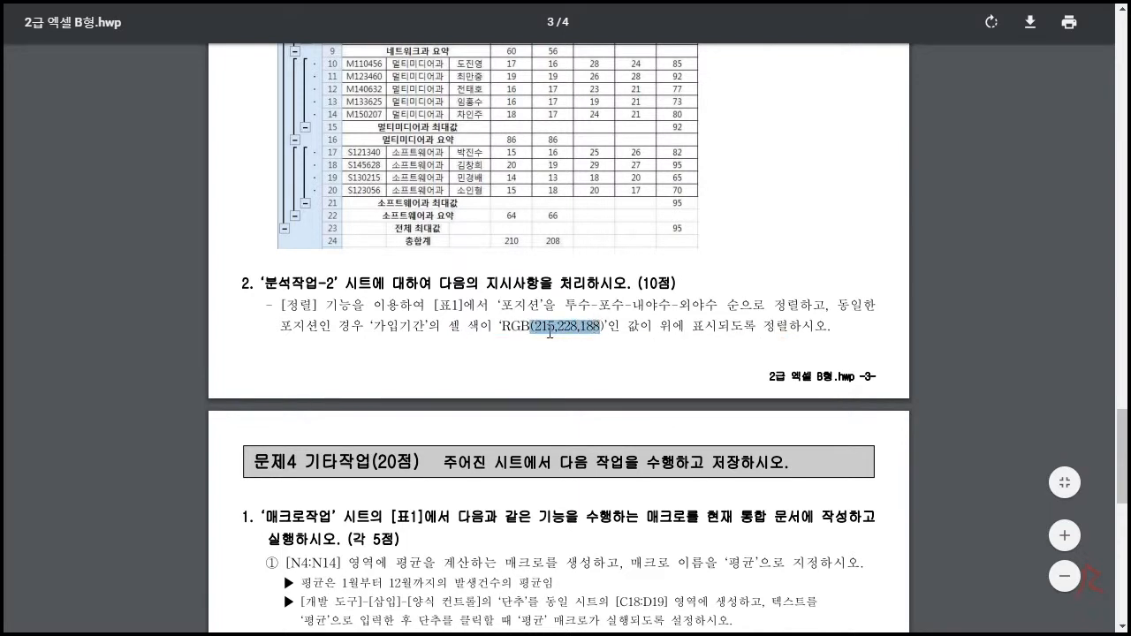
key(alt+Tab)
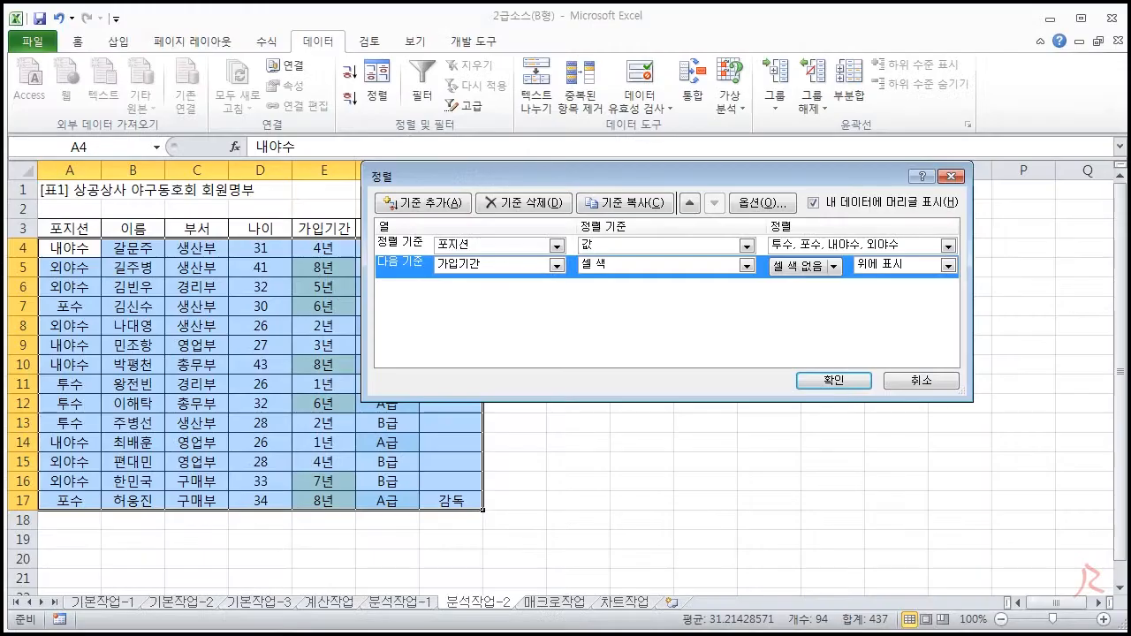
click(834, 266)
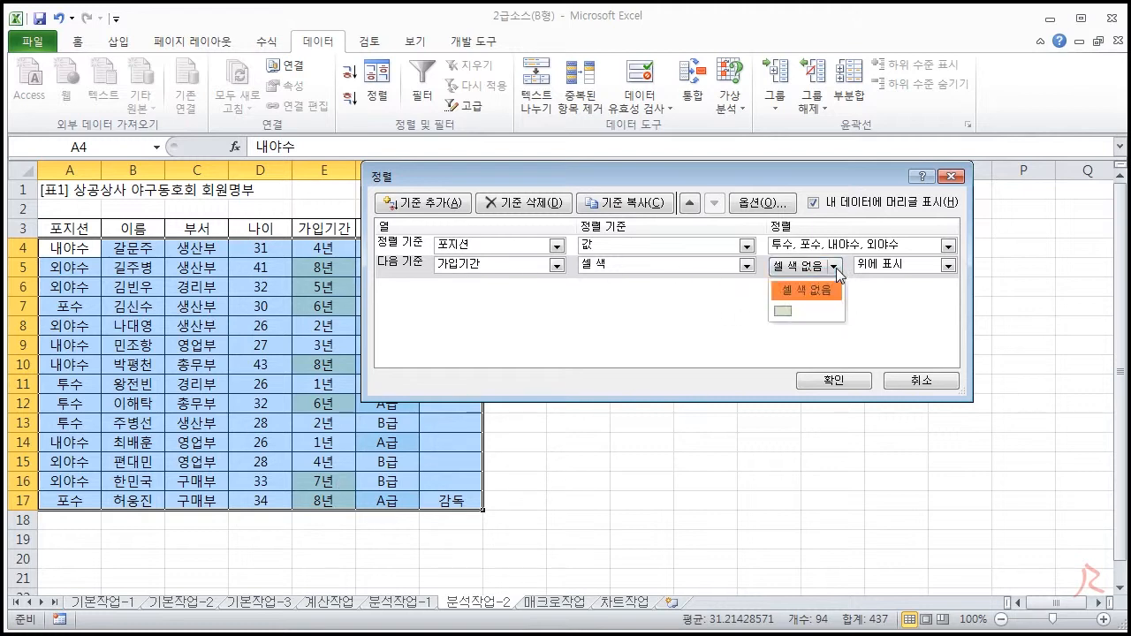
click(782, 314)
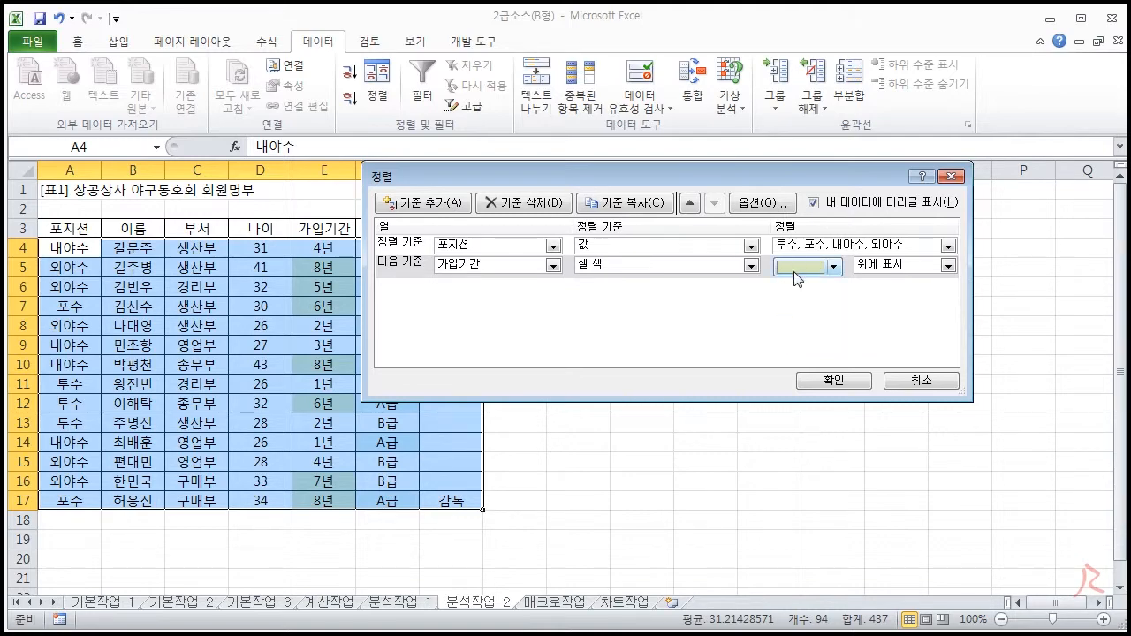
key(alt+Tab)
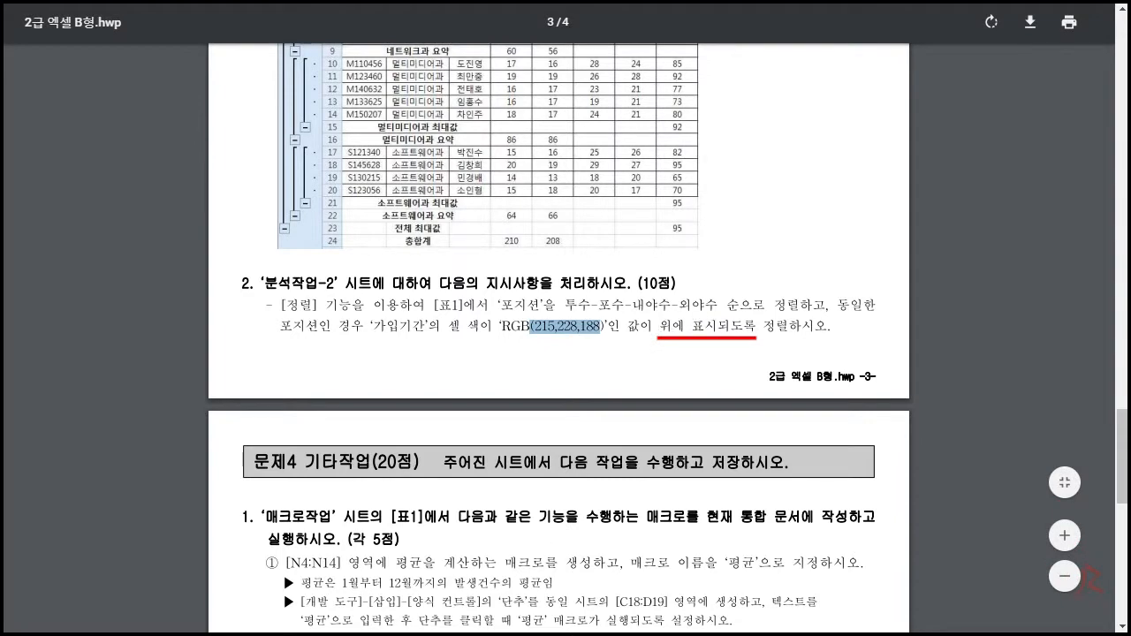
key(alt+Tab)
click(836, 382)
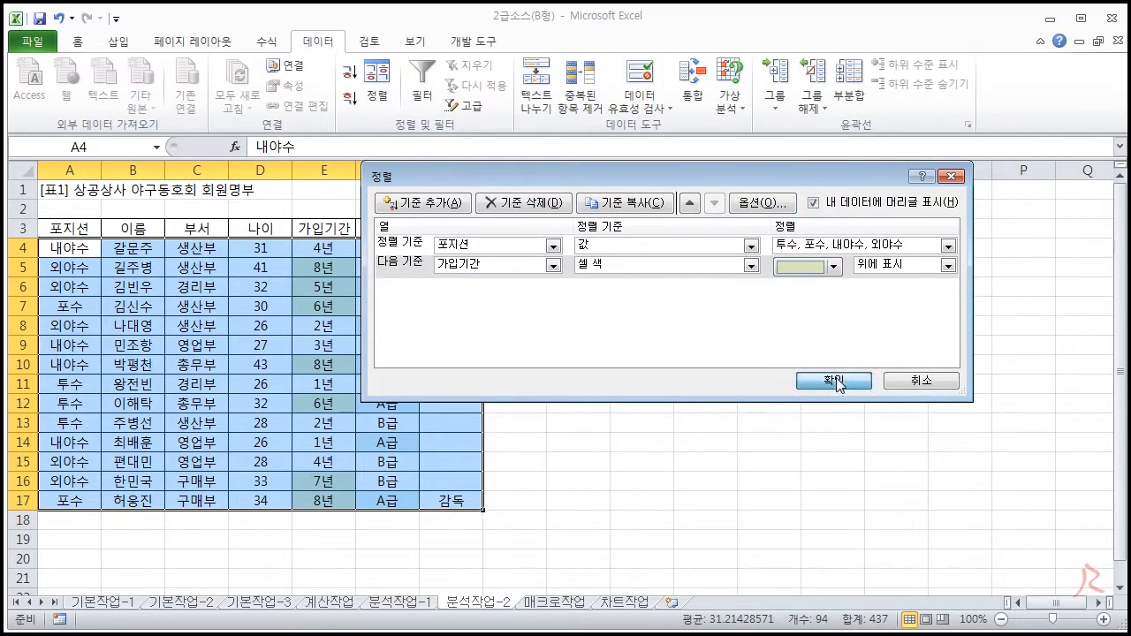
Check the sorted table's 포지션 order and the placement of the colored 가입기간 cells within each position group.
drag(69, 249, 89, 497)
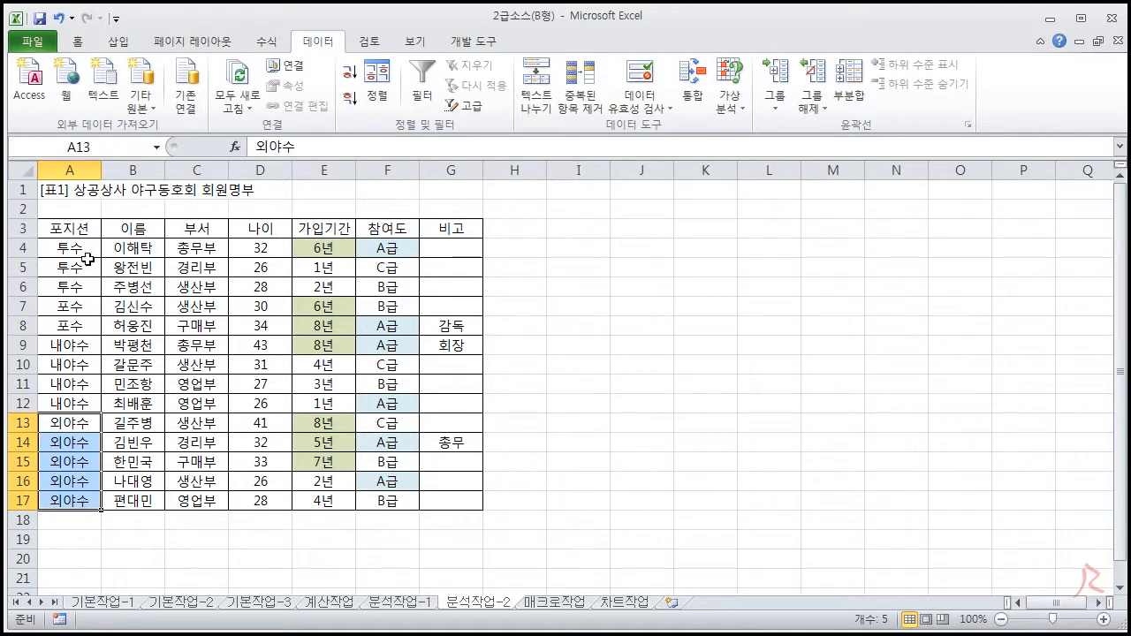
drag(81, 250, 76, 290)
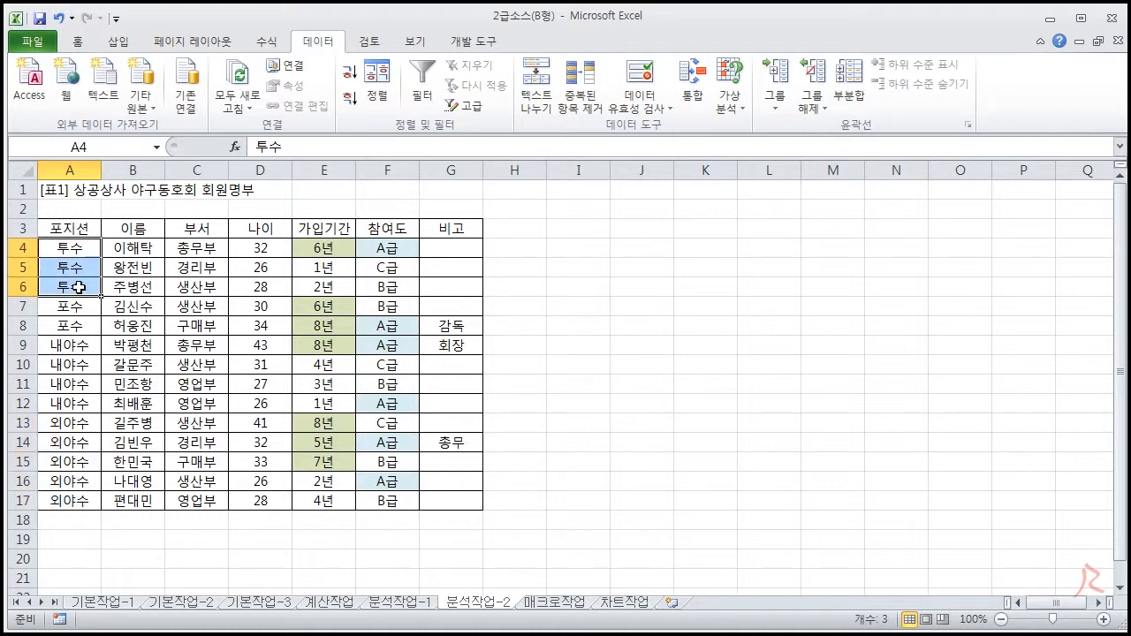
click(323, 250)
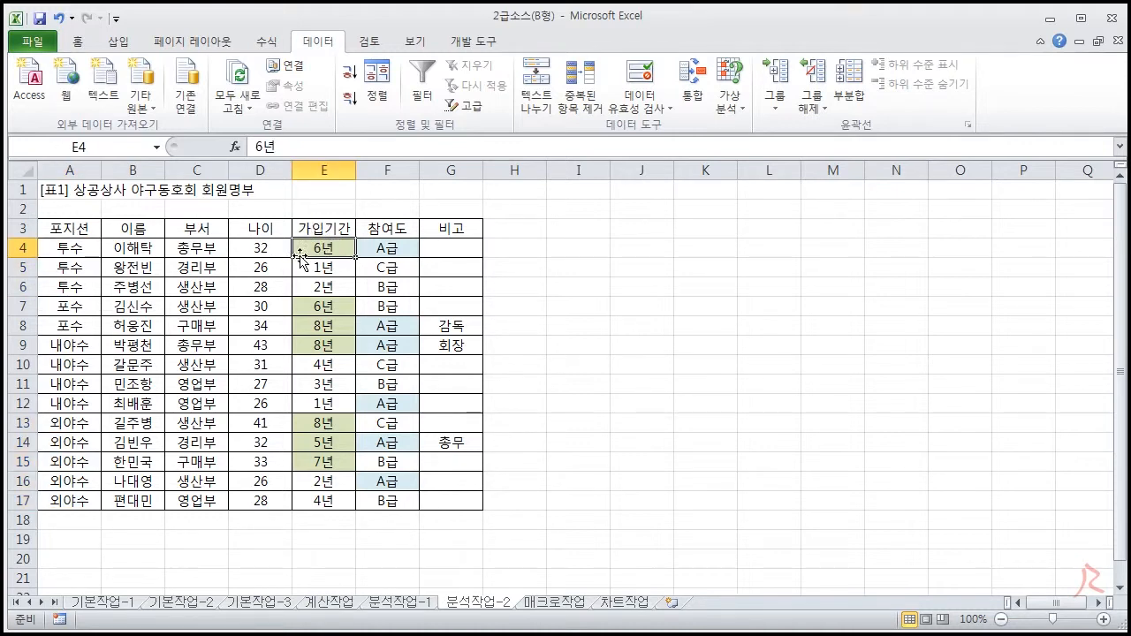
drag(84, 344, 93, 382)
drag(320, 345, 313, 398)
drag(80, 418, 84, 481)
drag(323, 422, 338, 497)
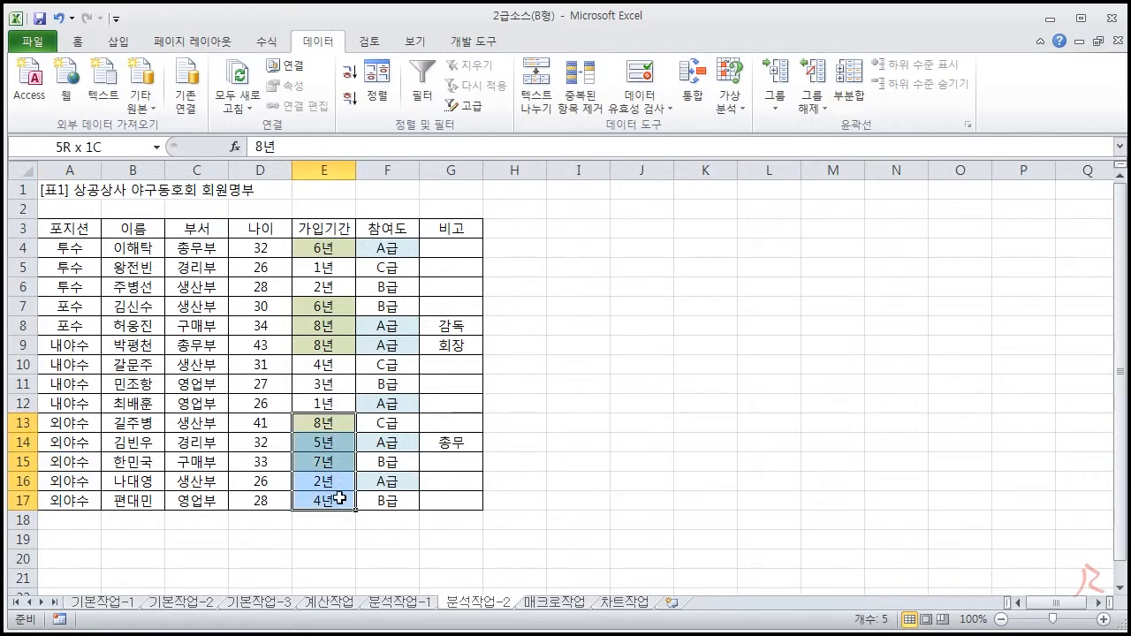
click(411, 350)
click(447, 304)
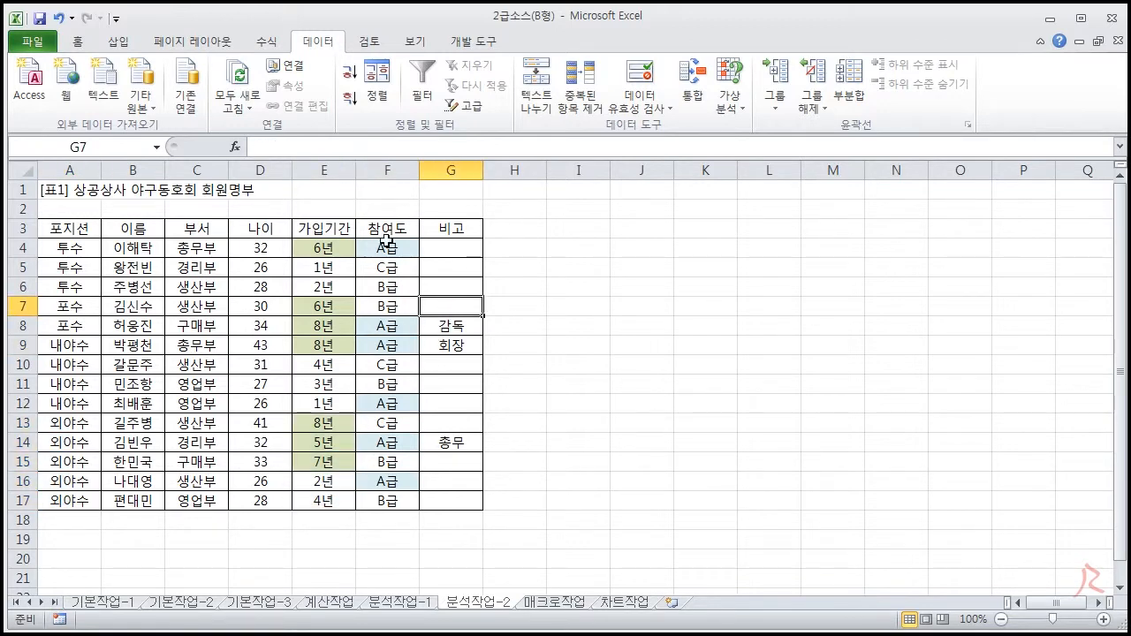